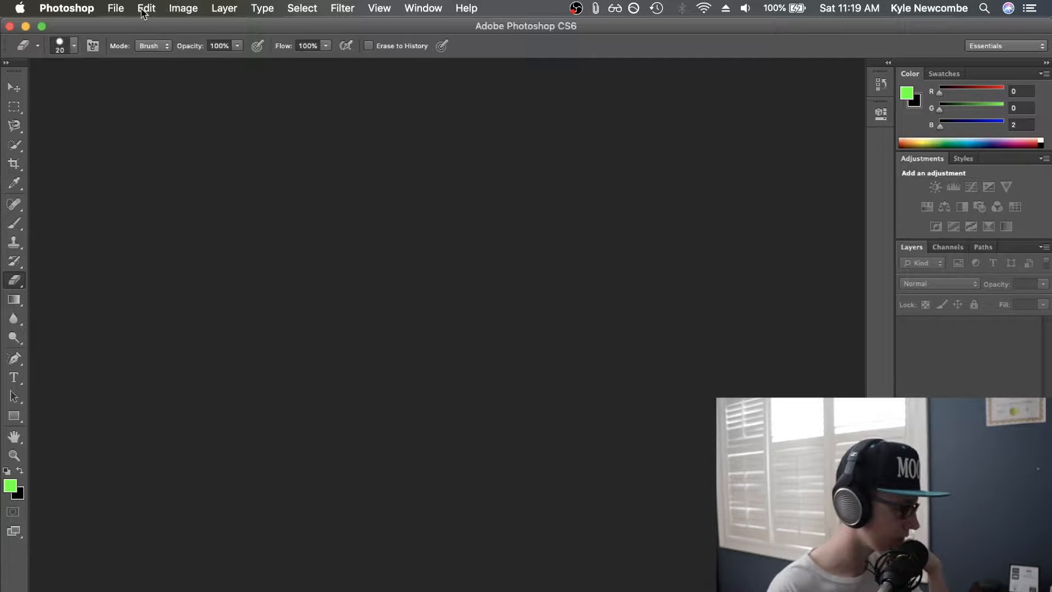
Start importing video frames to layers from MVI_0733.MP4 in the B Roll folder of TECH VIDEOS/Bluedio t2s on the En Masse drive
{"action": "left_click", "coordinate": [116, 7]}
{"action": "mouse_move", "coordinate": [193, 280]}
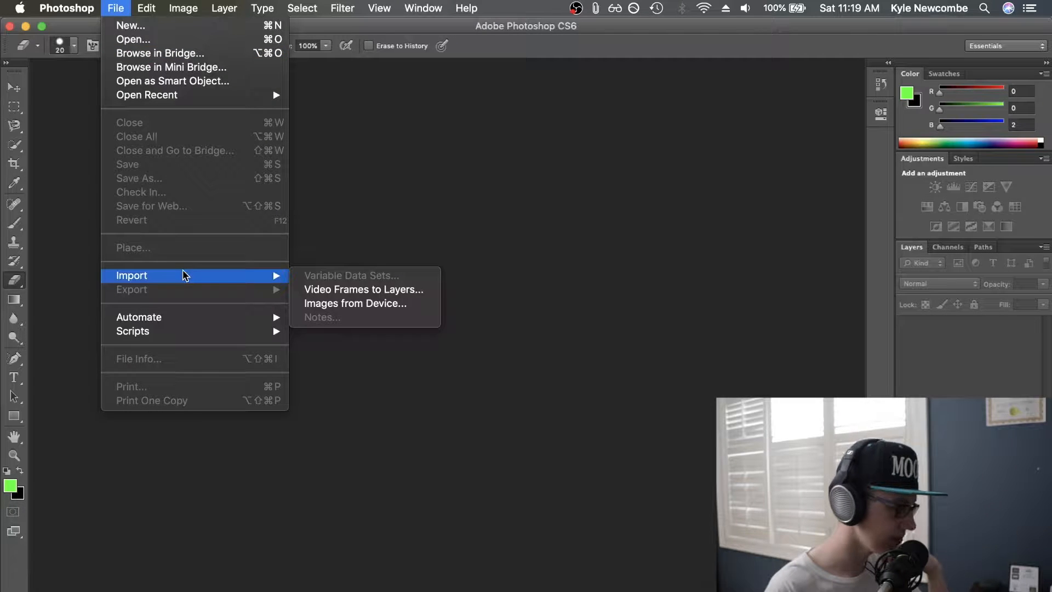
{"action": "left_click", "coordinate": [368, 291]}
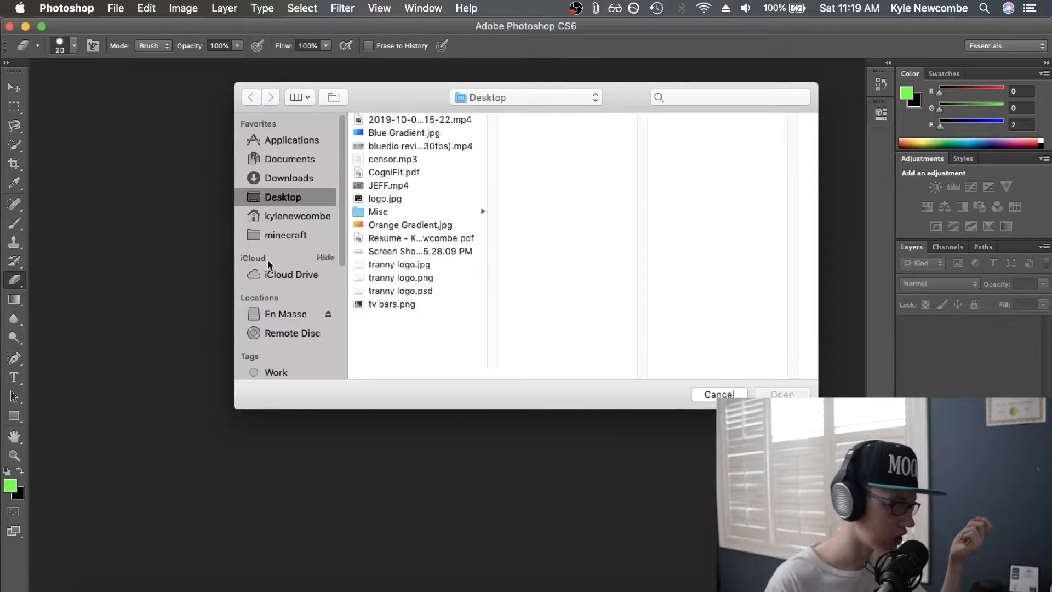
{"action": "left_click", "coordinate": [278, 315]}
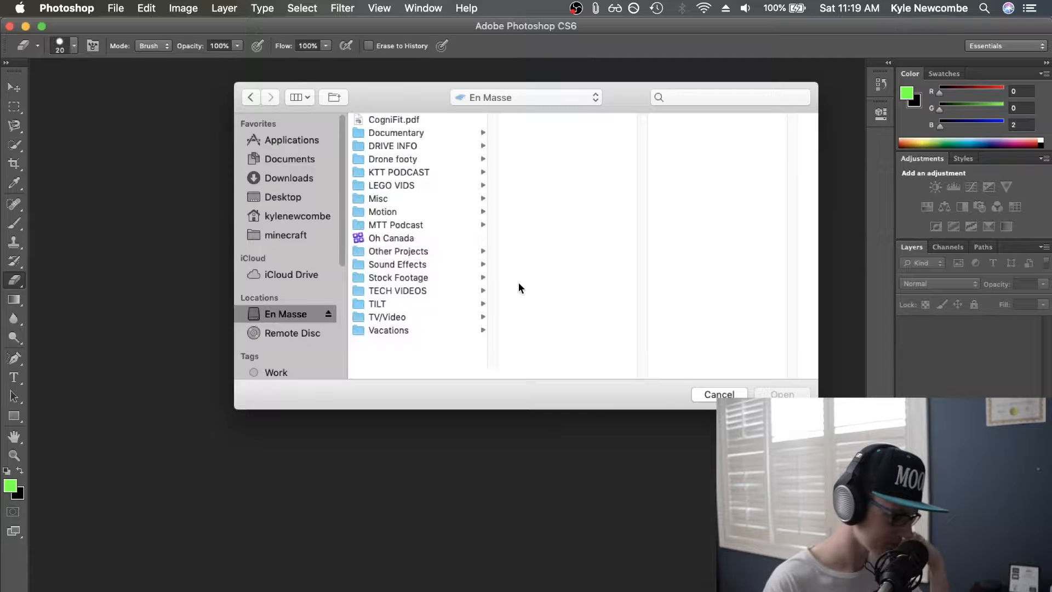
{"action": "left_click", "coordinate": [400, 291]}
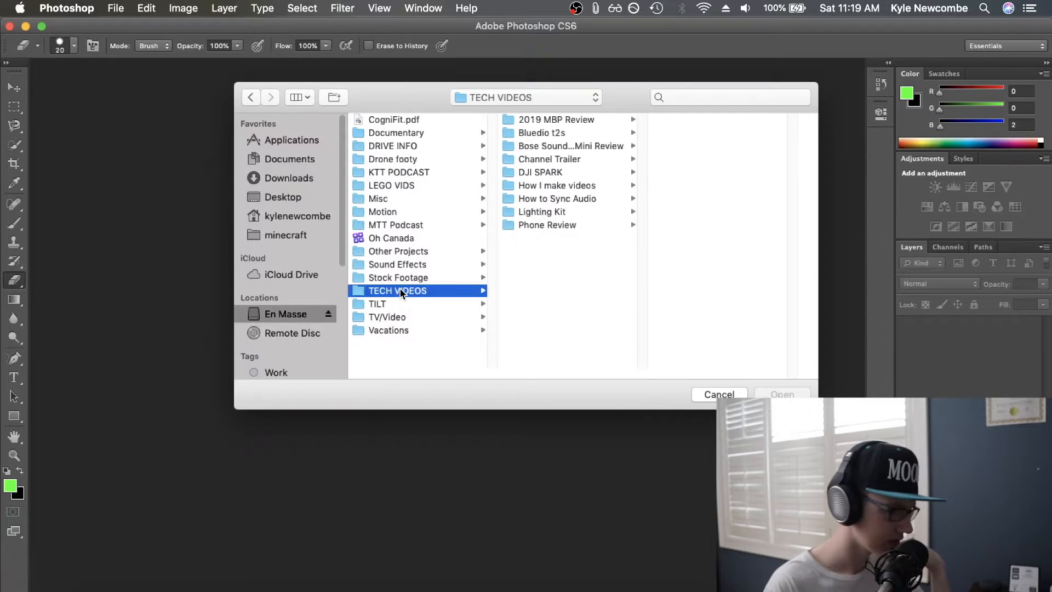
{"action": "left_click", "coordinate": [551, 133]}
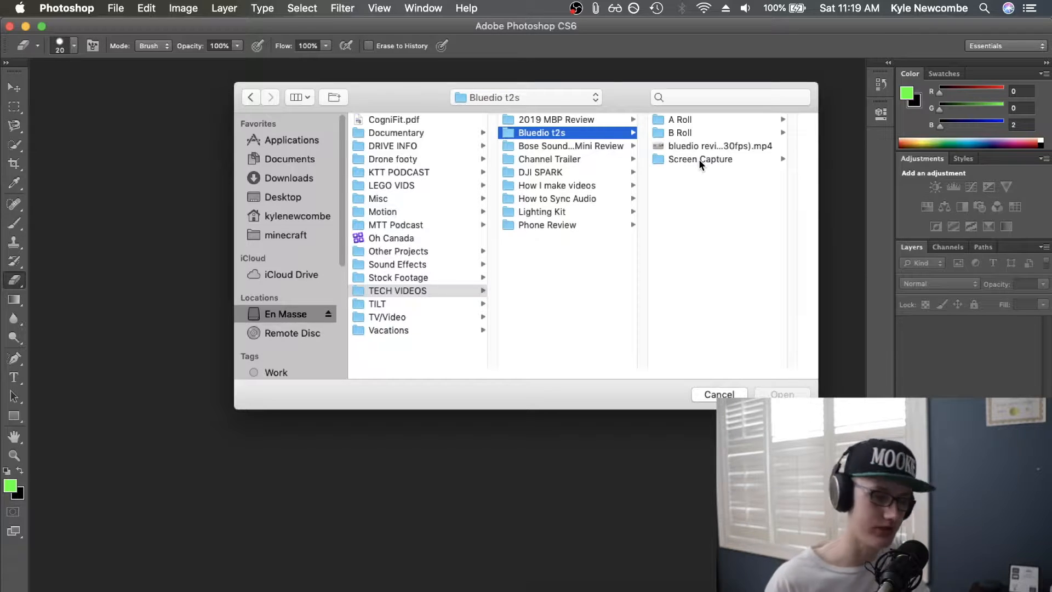
{"action": "left_click", "coordinate": [679, 133]}
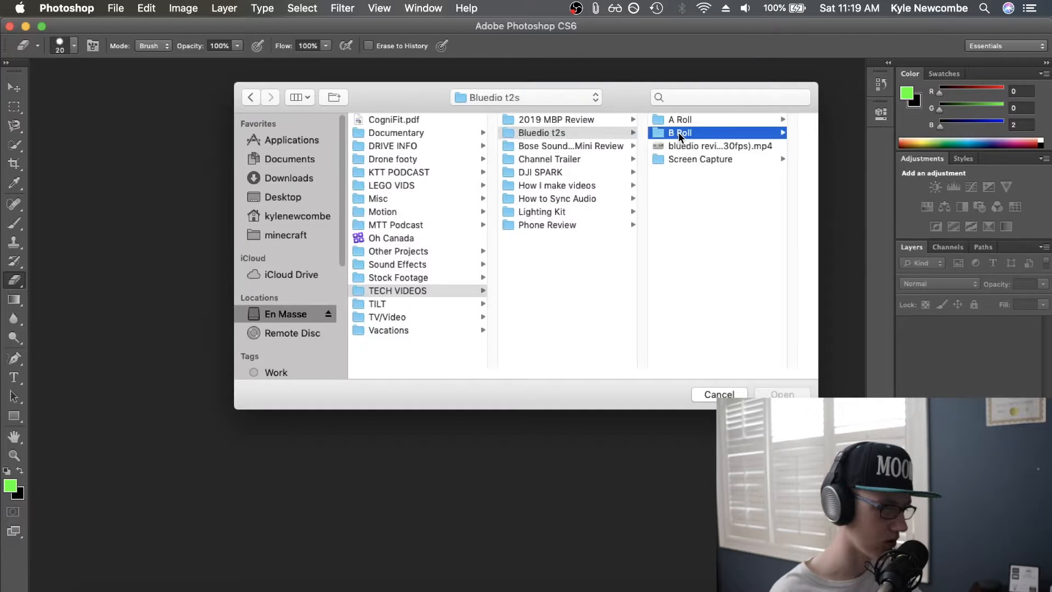
{"action": "left_click", "coordinate": [711, 120]}
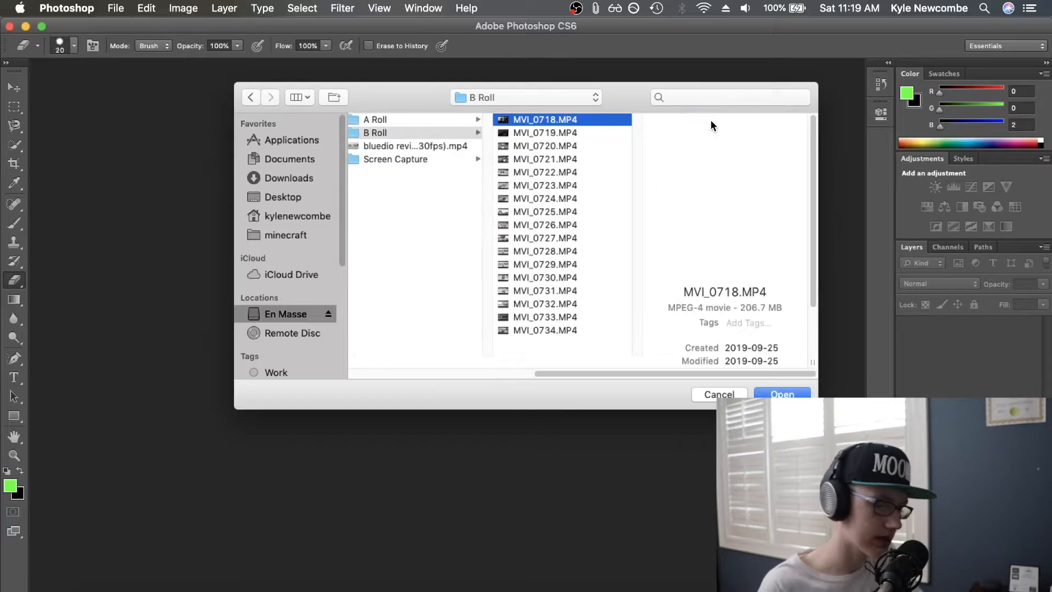
{"action": "left_click", "coordinate": [539, 330]}
{"action": "left_click", "coordinate": [539, 319]}
{"action": "left_click", "coordinate": [769, 395]}
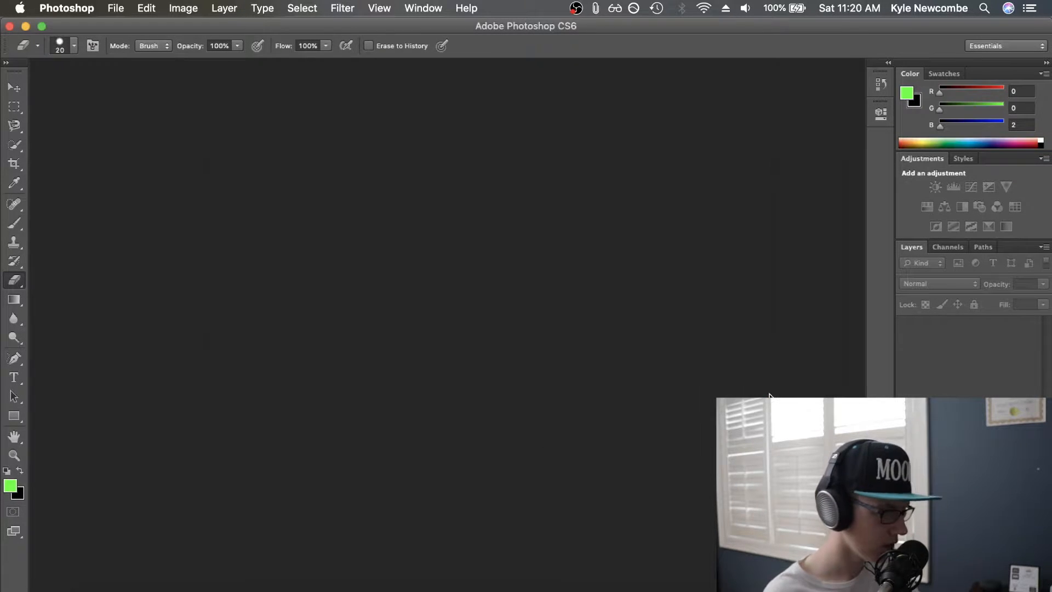
Import only a short selected range around the side-profile frame with the headphones, limited to every 2 frames
{"action": "left_click_drag", "start_coordinate": [443, 314], "coordinate": [564, 317]}
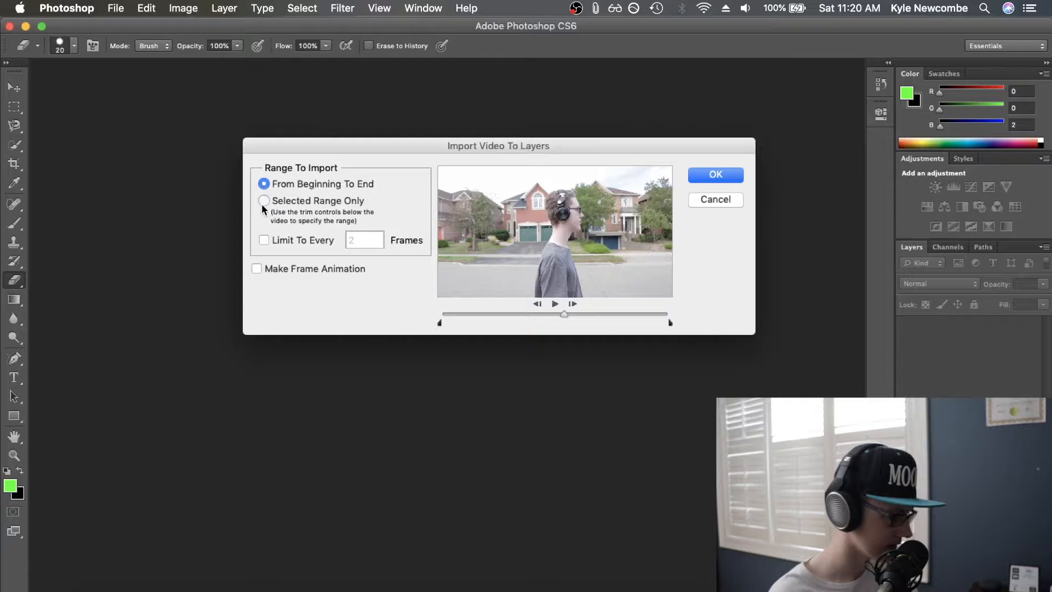
{"action": "left_click_drag", "start_coordinate": [439, 324], "coordinate": [564, 336]}
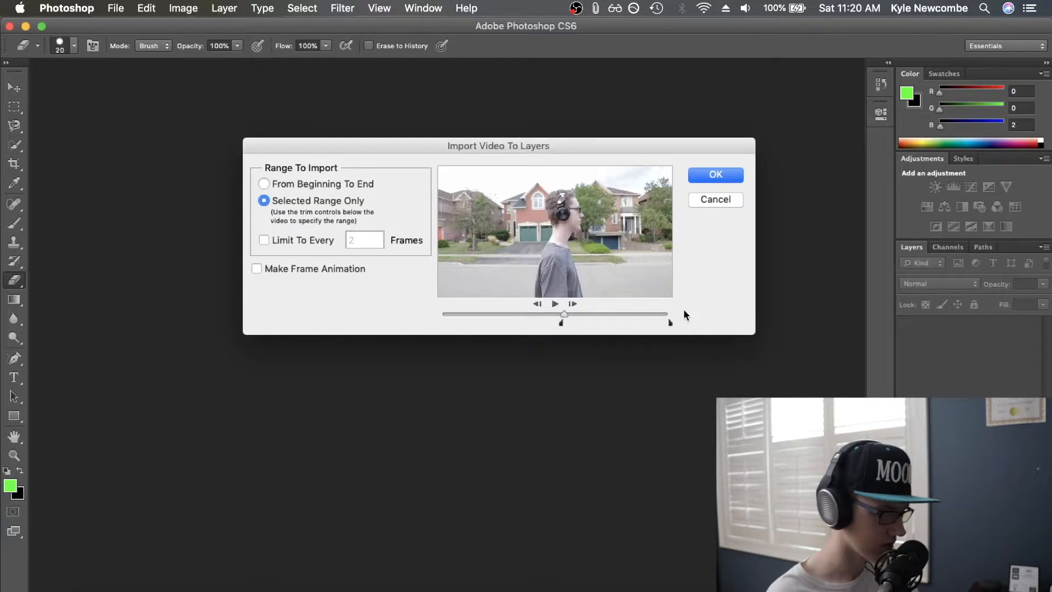
{"action": "left_click_drag", "start_coordinate": [669, 324], "coordinate": [565, 327]}
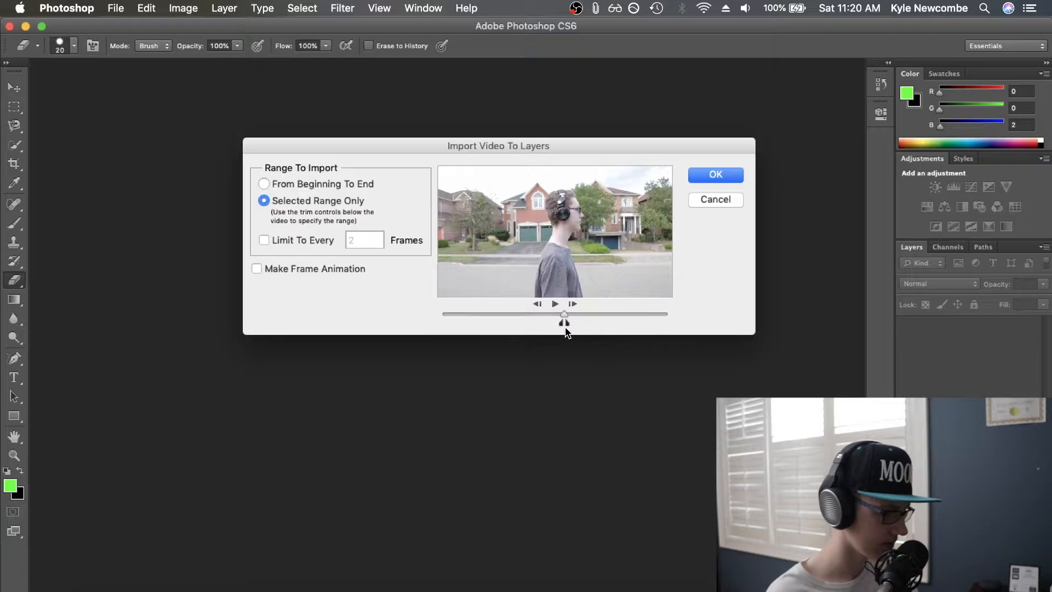
{"action": "left_click", "coordinate": [264, 240]}
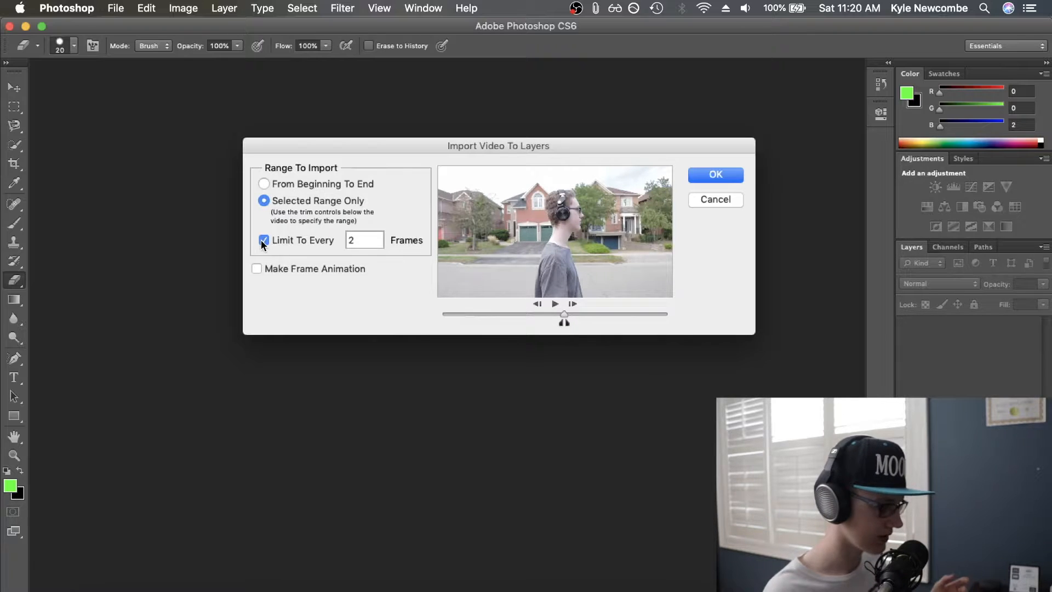
{"action": "left_click", "coordinate": [729, 174]}
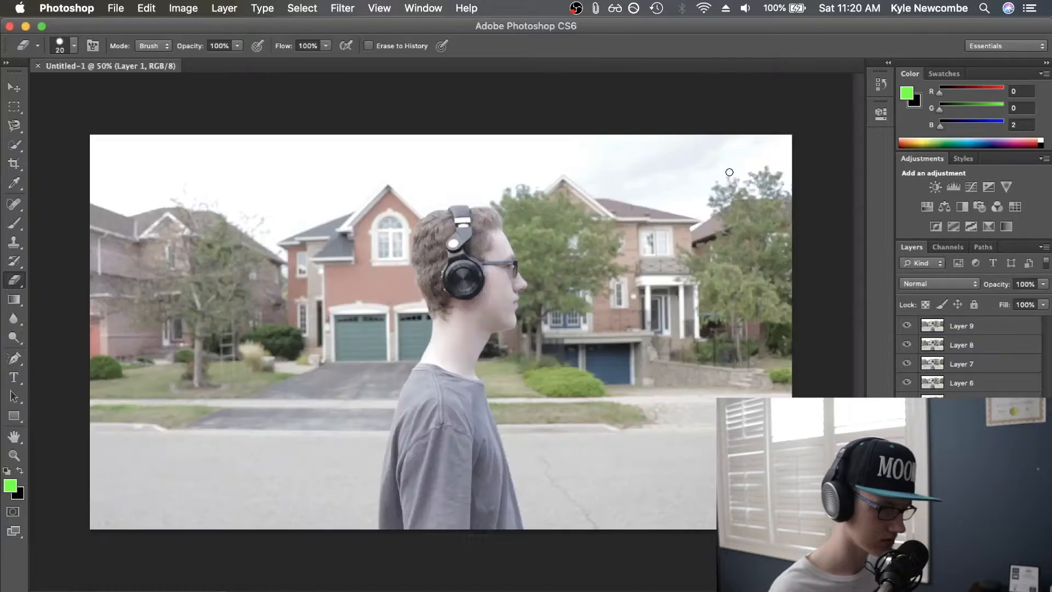
Hide Layers 5 to 8, make Layer 9 the active layer and switch to the Move tool
{"action": "left_click_drag", "start_coordinate": [907, 402], "coordinate": [907, 344]}
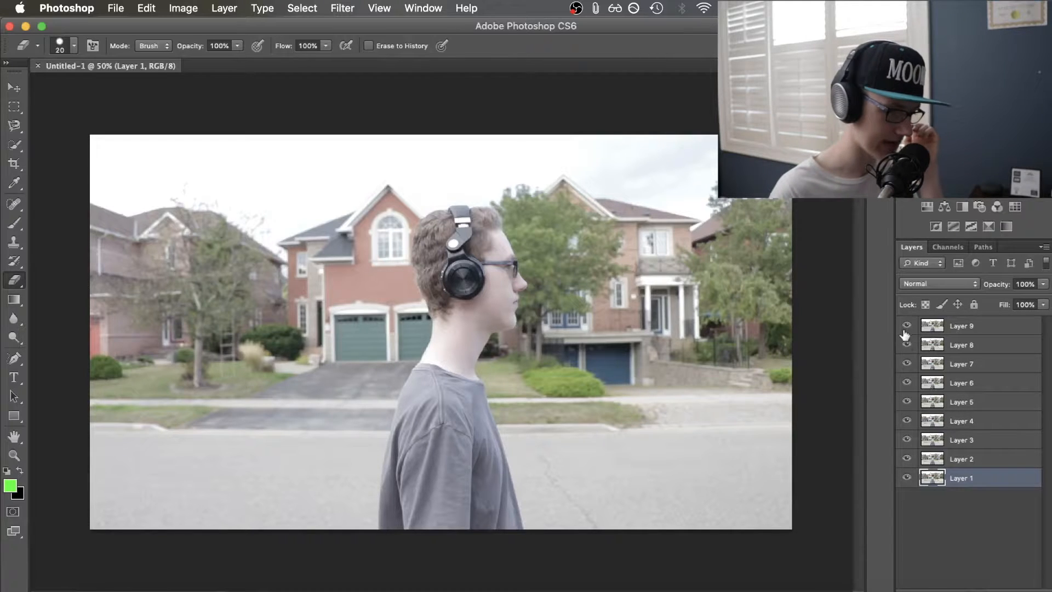
{"action": "left_click", "coordinate": [964, 326]}
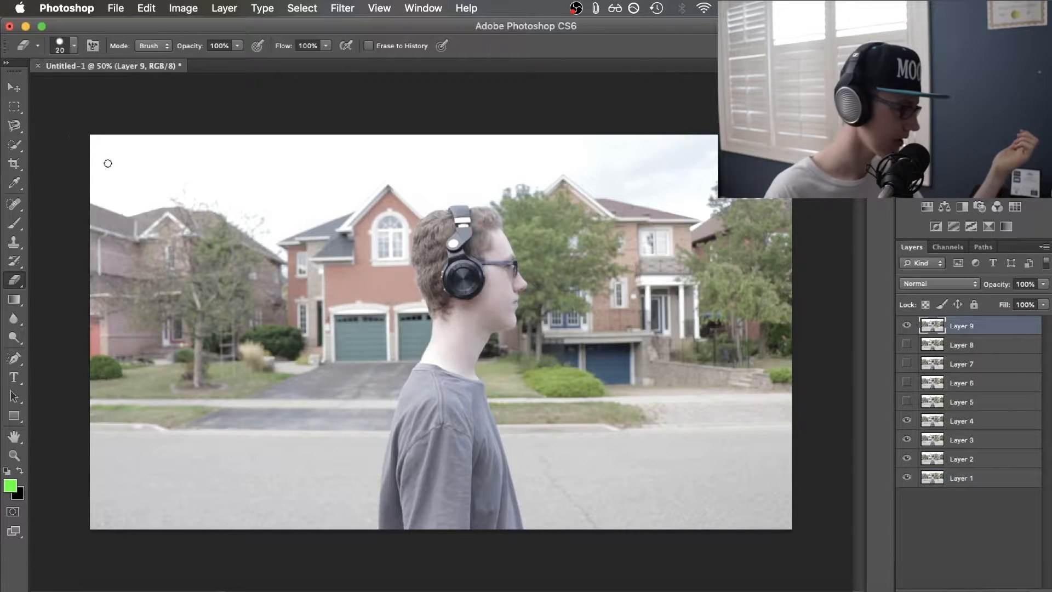
{"action": "left_click", "coordinate": [14, 88]}
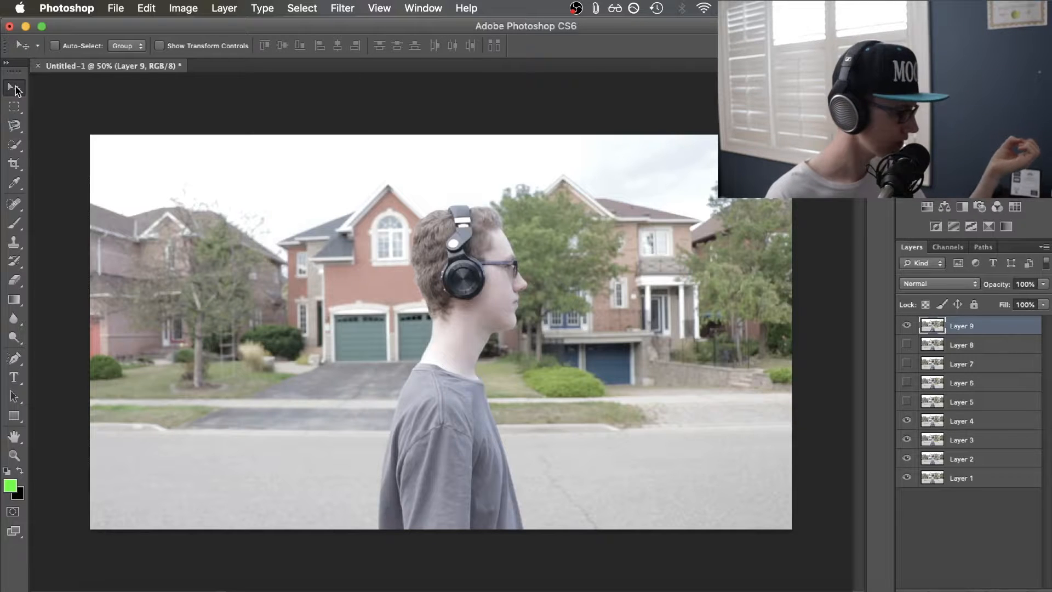
Create a new 1920 × 1080 pixel document with a white background, named "bluedio t2s thumb"
{"action": "left_click", "coordinate": [116, 9]}
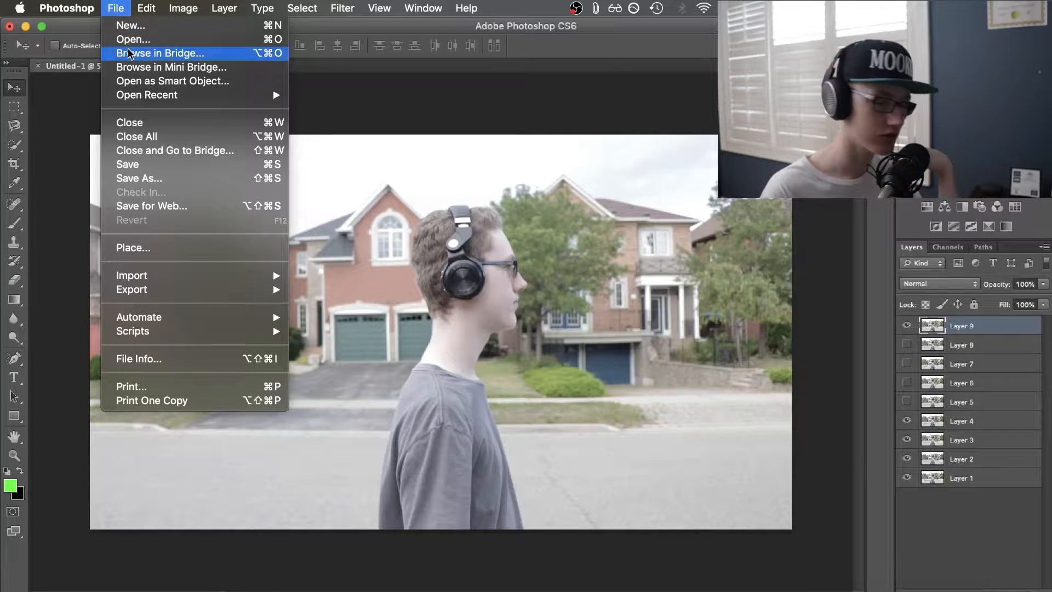
{"action": "left_click", "coordinate": [130, 28]}
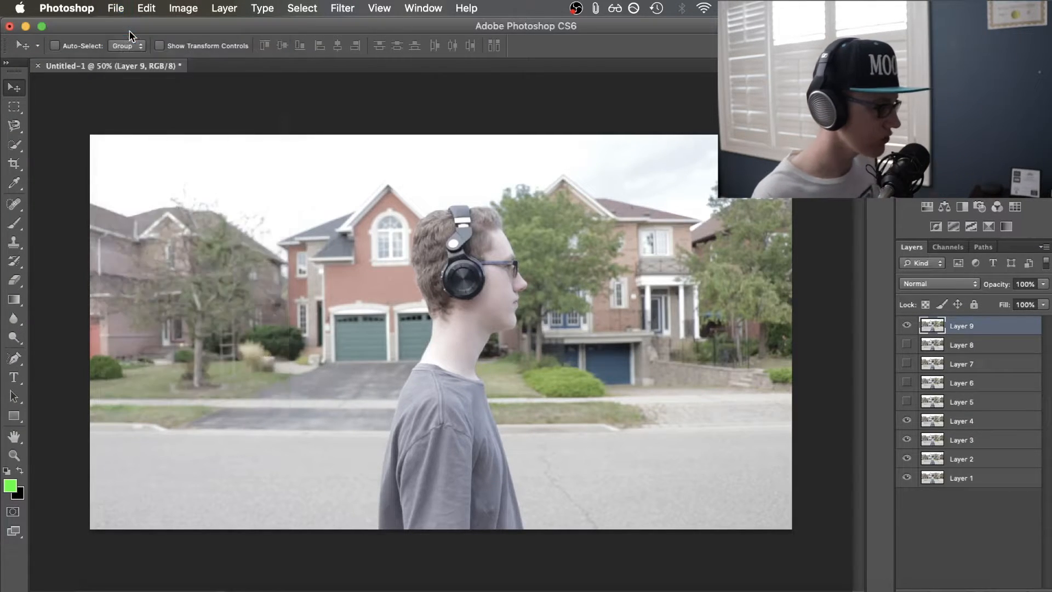
{"action": "key", "text": "BackSpace"}
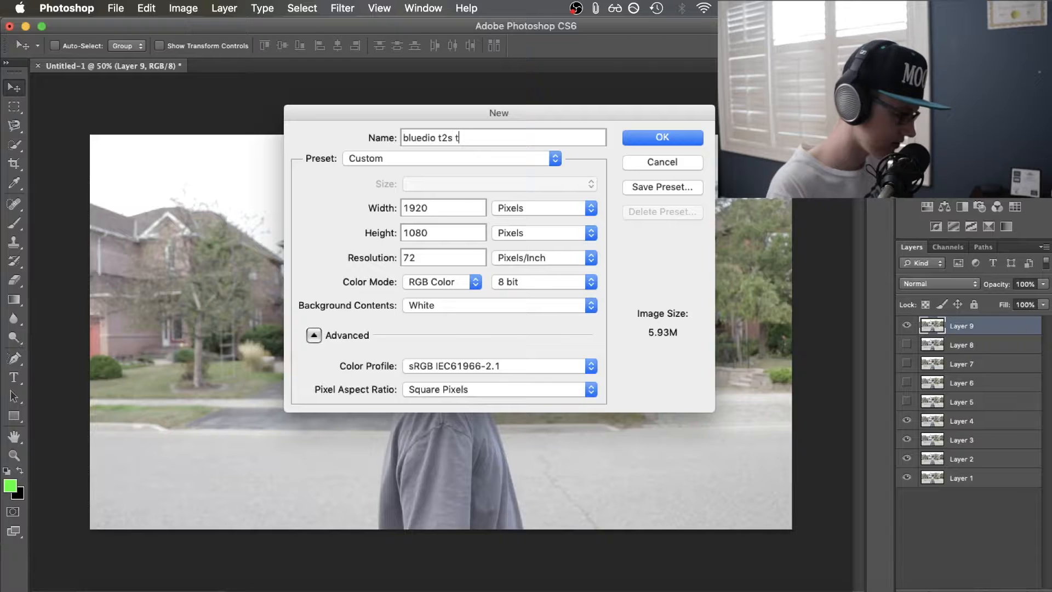
{"action": "key", "text": "Return"}
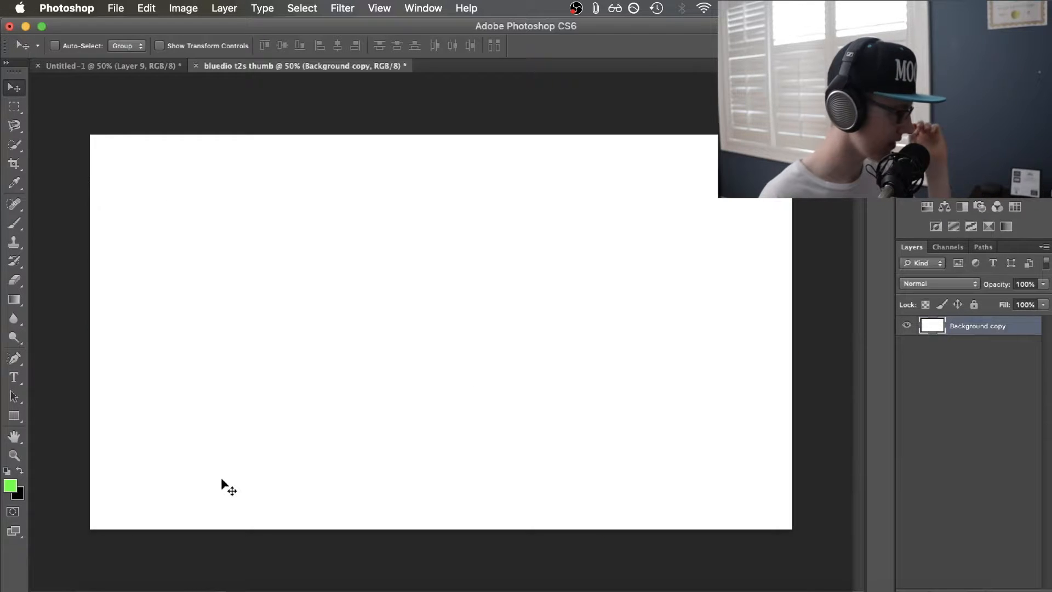
Set the foreground colour to the dark green #2c7926
{"action": "left_click", "coordinate": [14, 417]}
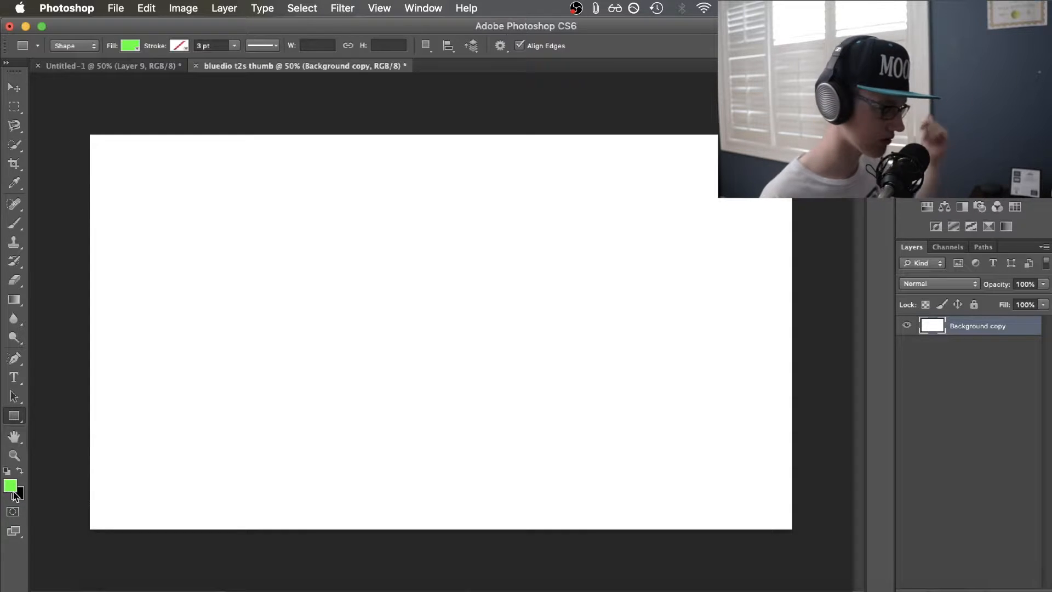
{"action": "left_click", "coordinate": [11, 488]}
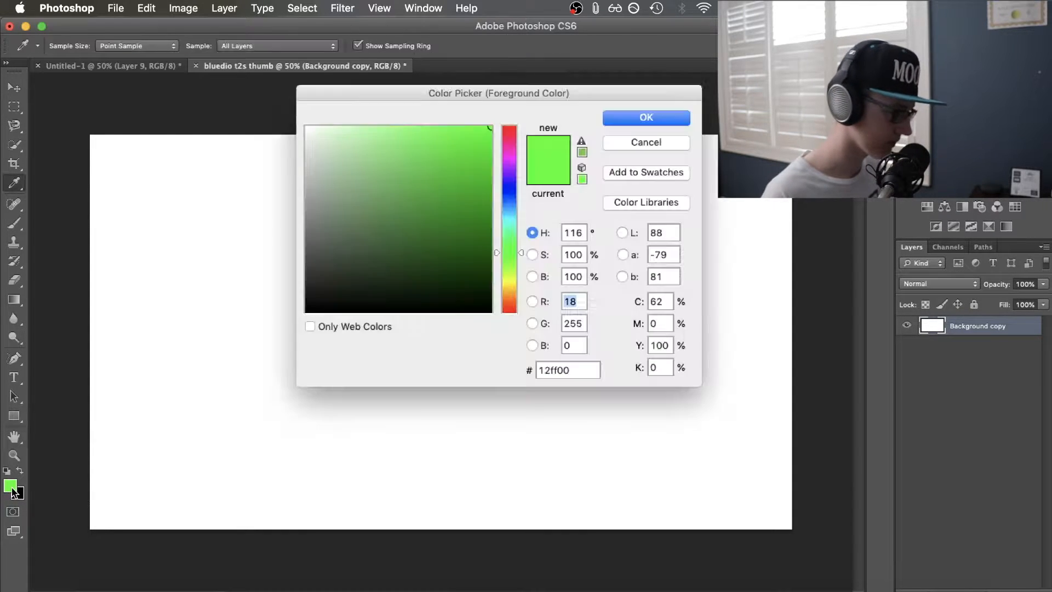
{"action": "mouse_move", "coordinate": [437, 231]}
{"action": "left_mouse_down"}
{"action": "mouse_move", "coordinate": [458, 216]}
{"action": "mouse_move", "coordinate": [493, 235]}
{"action": "mouse_move", "coordinate": [510, 221]}
{"action": "mouse_move", "coordinate": [416, 212]}
{"action": "mouse_move", "coordinate": [433, 224]}
{"action": "left_mouse_up"}
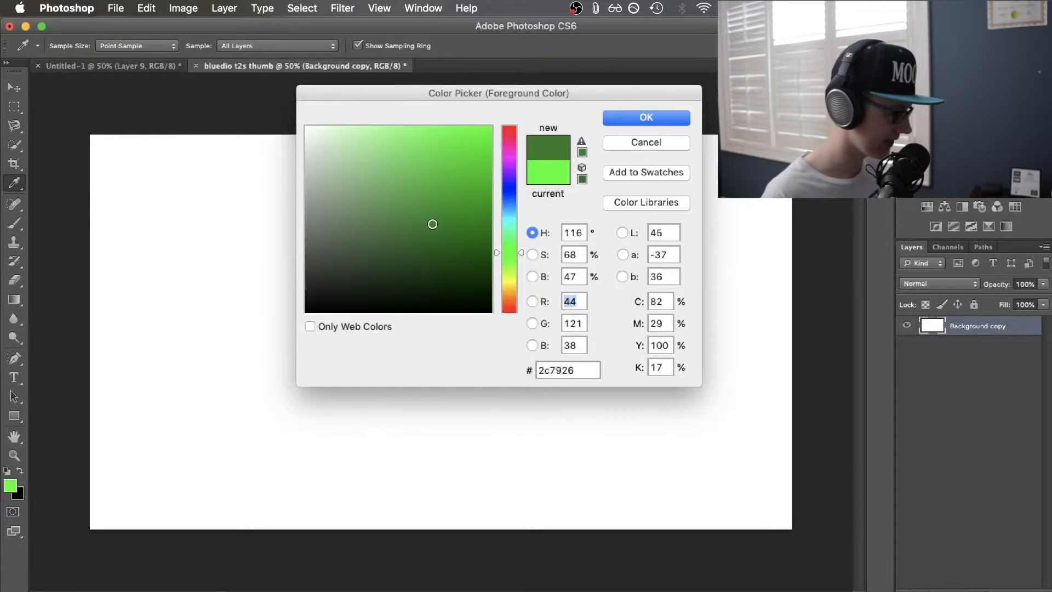
{"action": "left_click", "coordinate": [647, 118]}
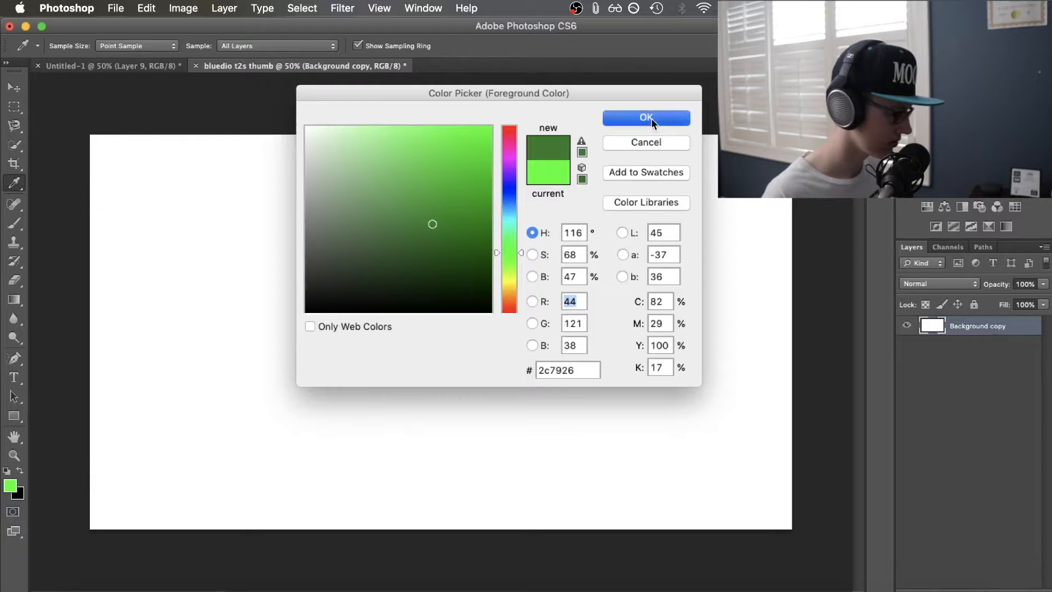
{"action": "key", "text": "u"}
Set the background colour to the bright green #16ff42
{"action": "left_click", "coordinate": [19, 494]}
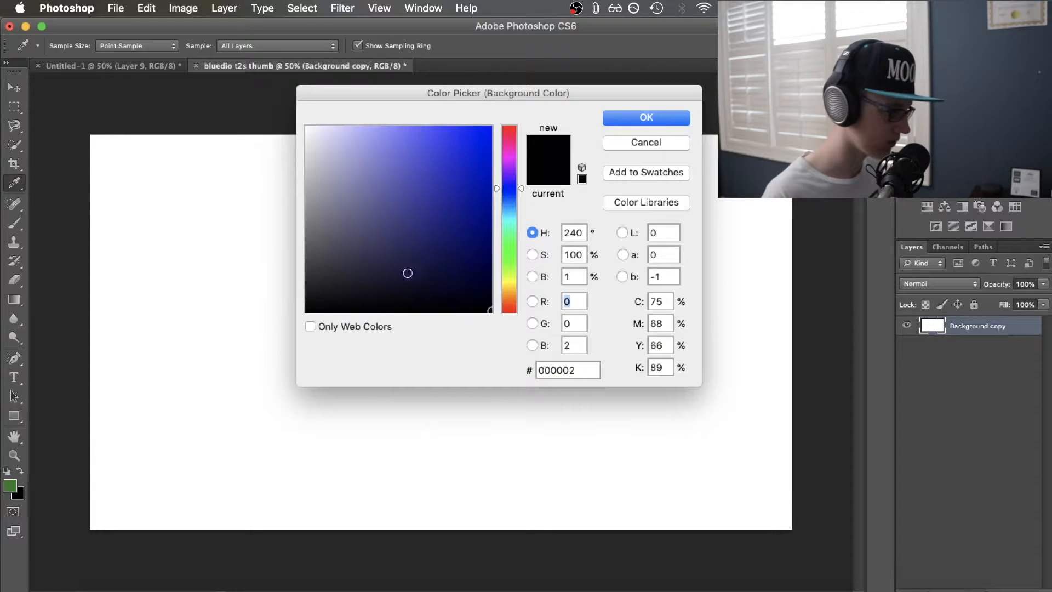
{"action": "left_click_drag", "start_coordinate": [519, 188], "coordinate": [522, 242]}
{"action": "left_click_drag", "start_coordinate": [445, 189], "coordinate": [475, 126]}
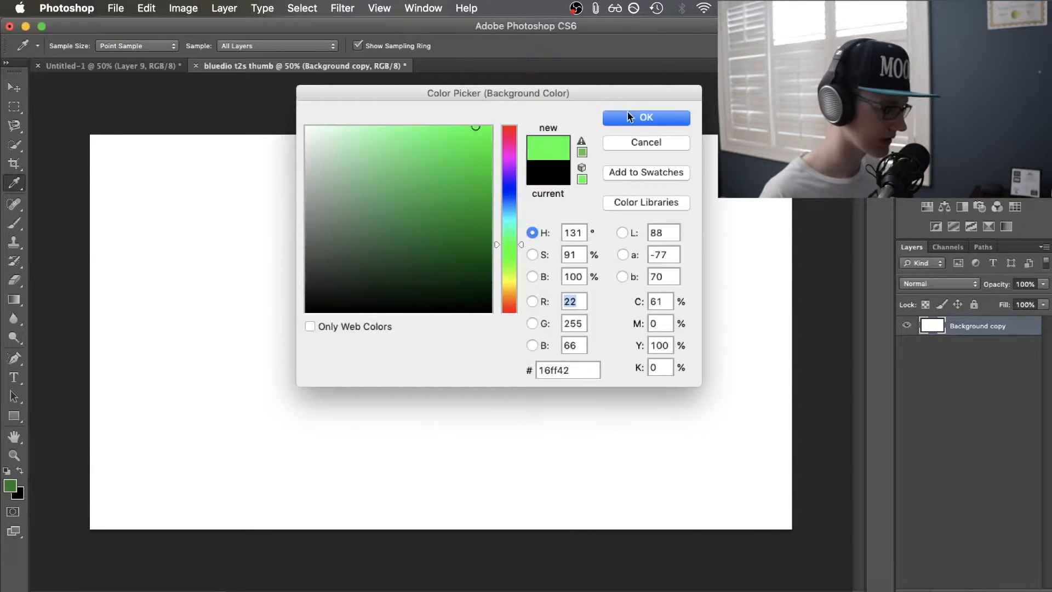
{"action": "left_click", "coordinate": [646, 117]}
{"action": "key", "text": "u"}
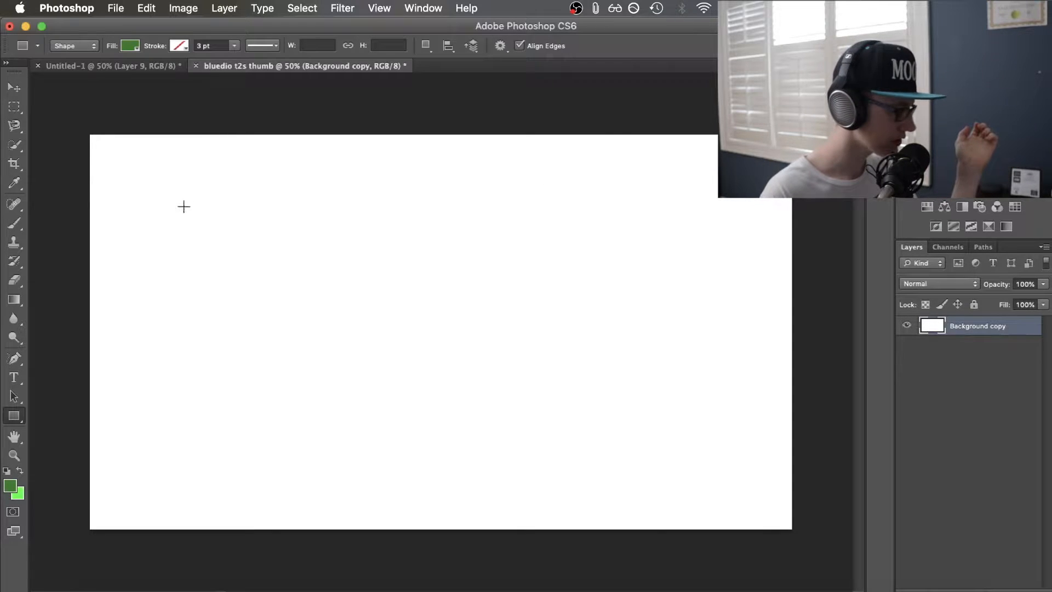
Fill the Background copy layer with a diagonal linear gradient, dark green at the upper left to bright green at the lower right
{"action": "left_click_drag", "start_coordinate": [144, 178], "coordinate": [220, 215]}
{"action": "key", "text": "super+z"}
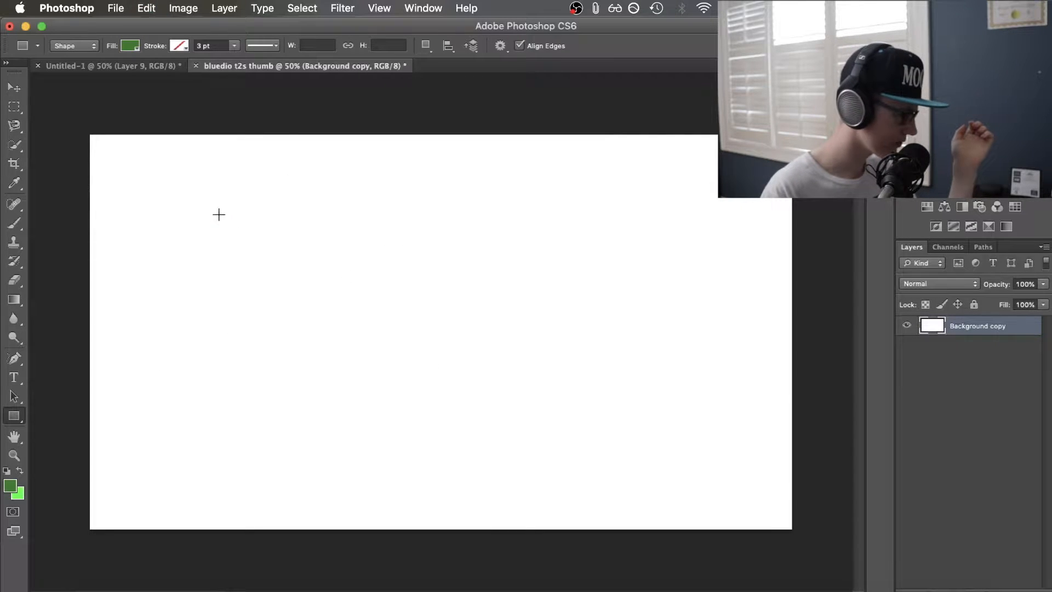
{"action": "left_click", "coordinate": [18, 302]}
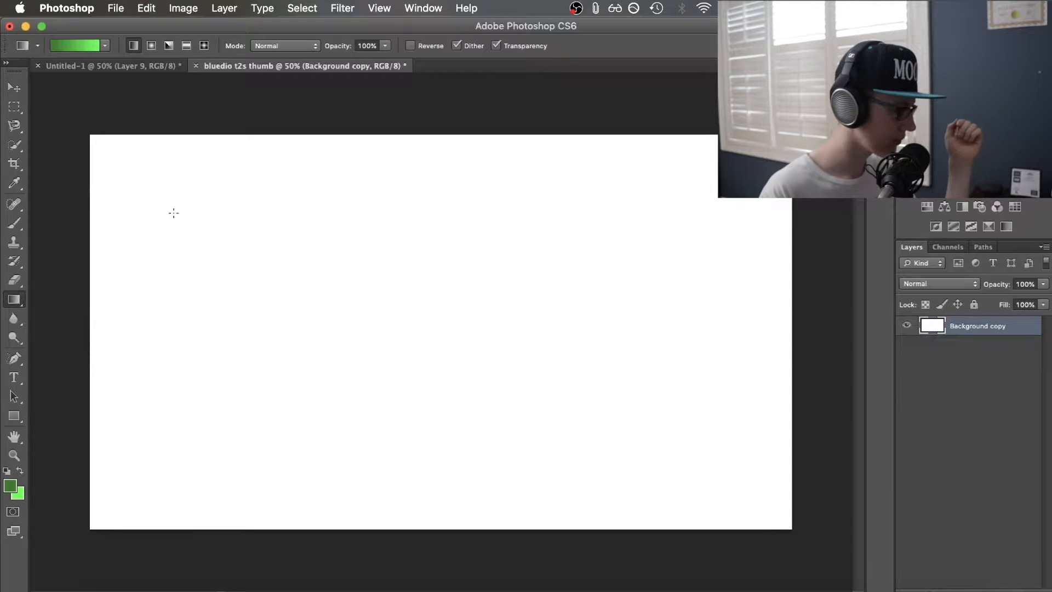
{"action": "left_click_drag", "start_coordinate": [146, 183], "coordinate": [695, 475]}
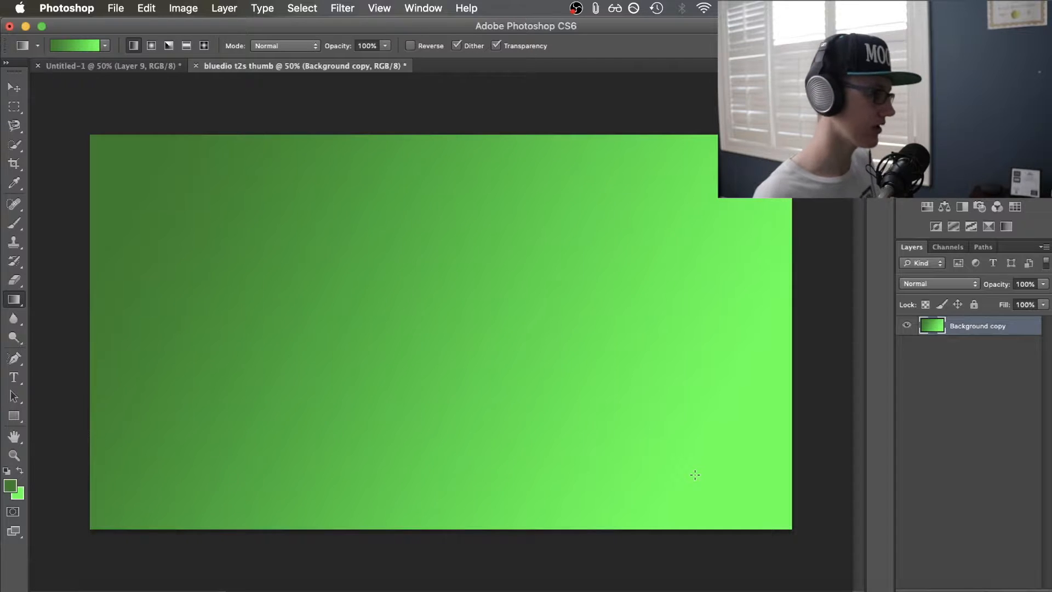
Trace the outline of the person wearing headphones in the Untitled-1 document with the Magnetic Lasso to select them
{"action": "left_click", "coordinate": [113, 73]}
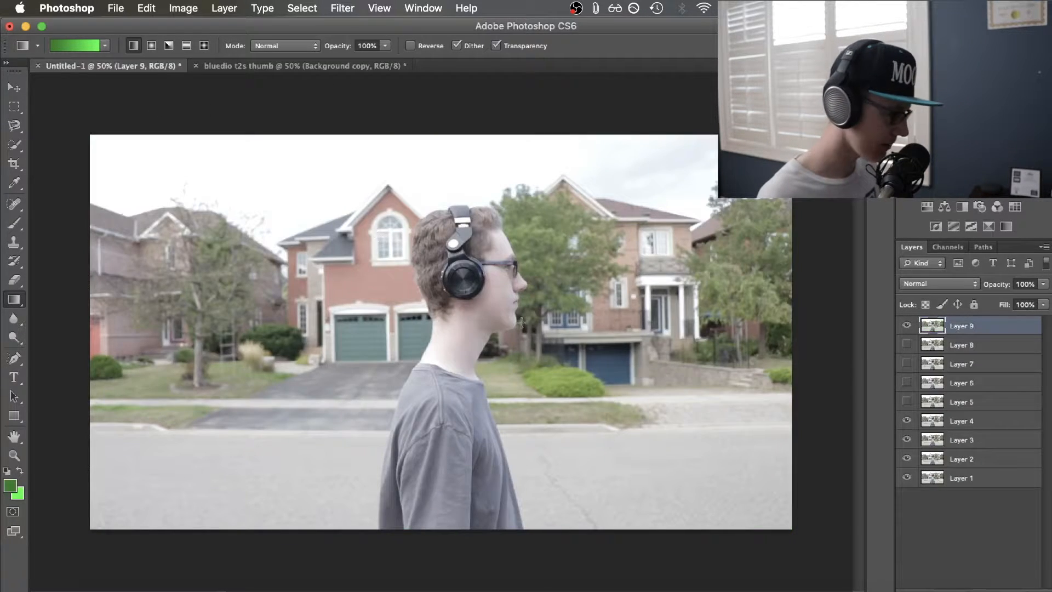
{"action": "scroll", "coordinate": [478, 372], "scroll_direction": "up", "scroll_amount": 5}
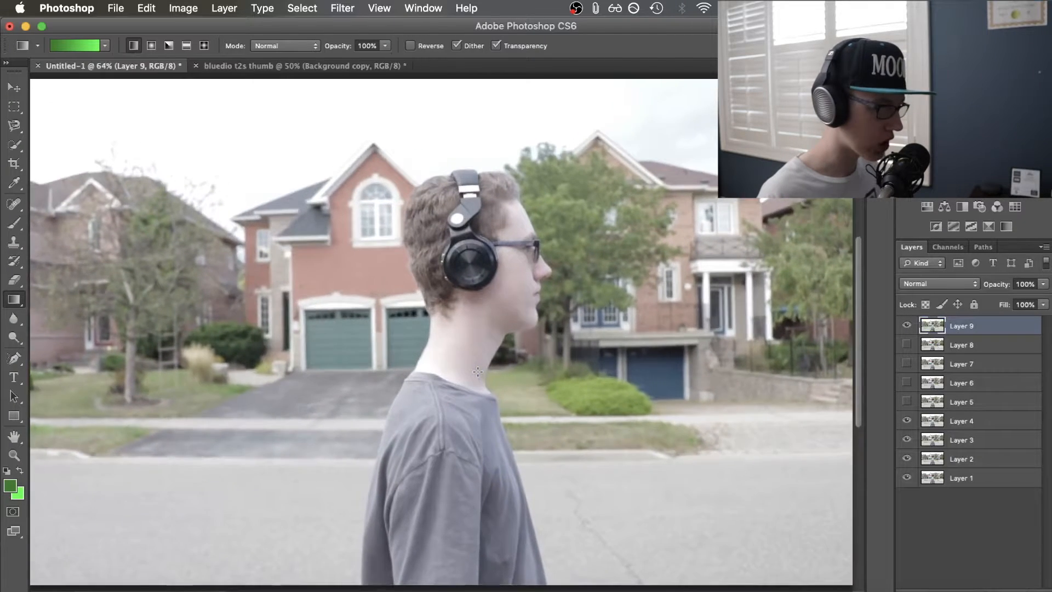
{"action": "scroll", "coordinate": [477, 372], "scroll_direction": "right", "scroll_amount": 5}
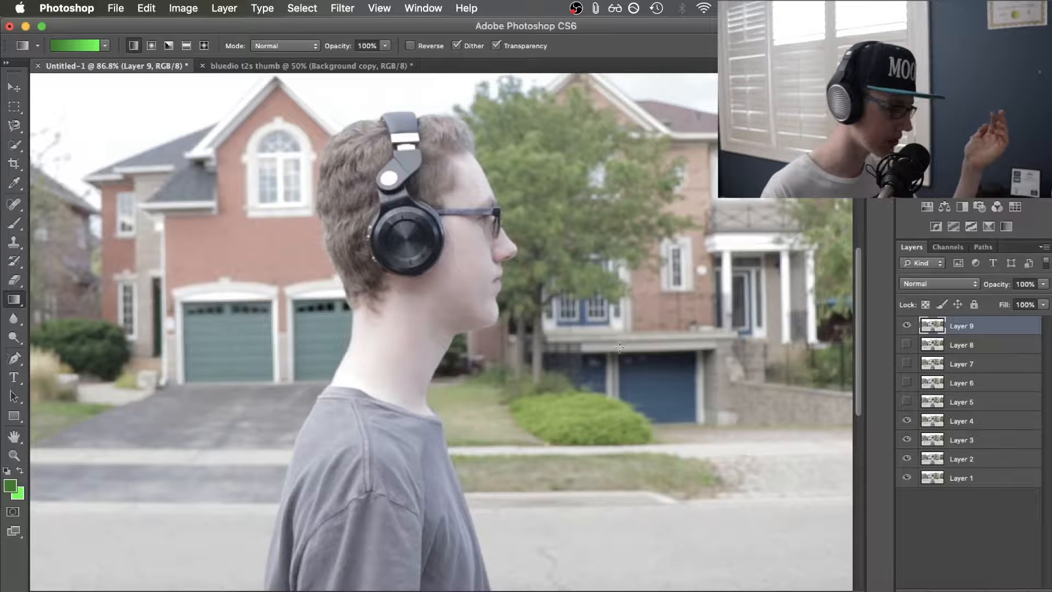
{"action": "scroll", "coordinate": [468, 311], "scroll_direction": "down", "scroll_amount": 5}
{"action": "scroll", "coordinate": [467, 311], "scroll_direction": "down", "scroll_amount": 2}
{"action": "scroll", "coordinate": [468, 310], "scroll_direction": "up", "scroll_amount": 3}
{"action": "scroll", "coordinate": [467, 311], "scroll_direction": "up", "scroll_amount": 5}
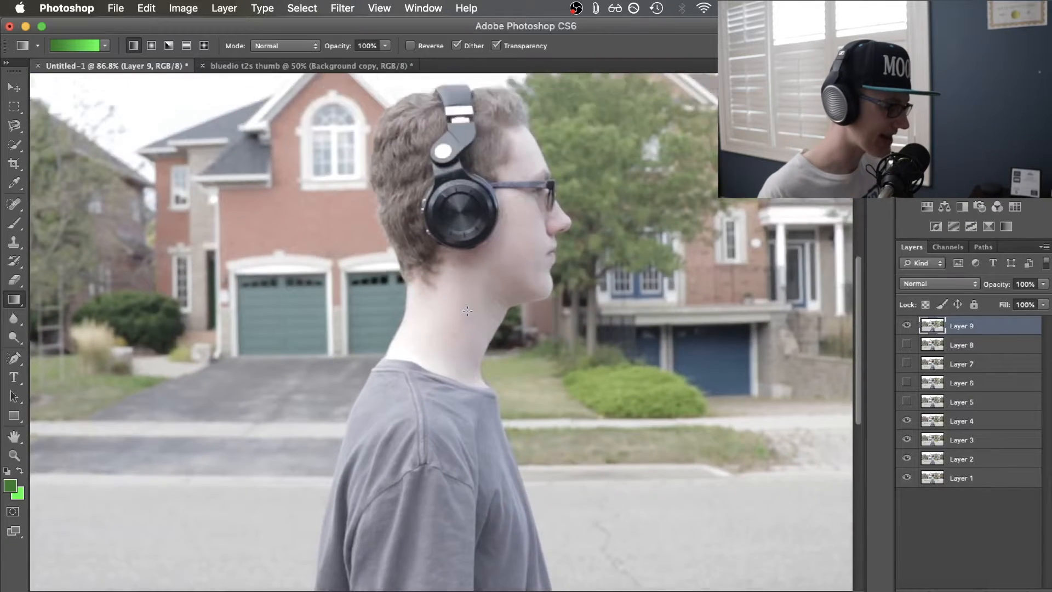
{"action": "left_click", "coordinate": [24, 150]}
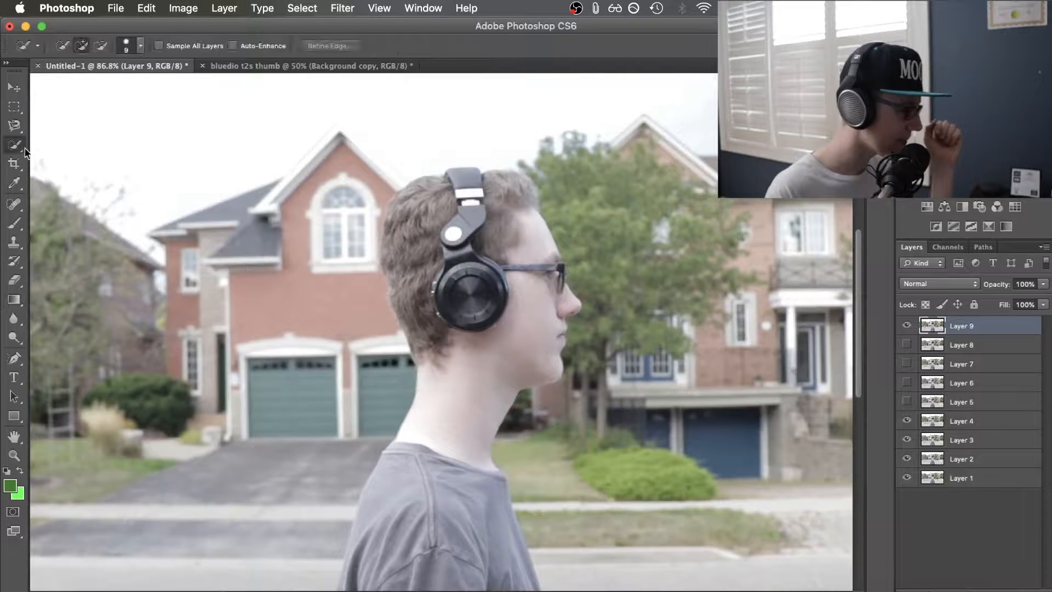
{"action": "right_click", "coordinate": [24, 148]}
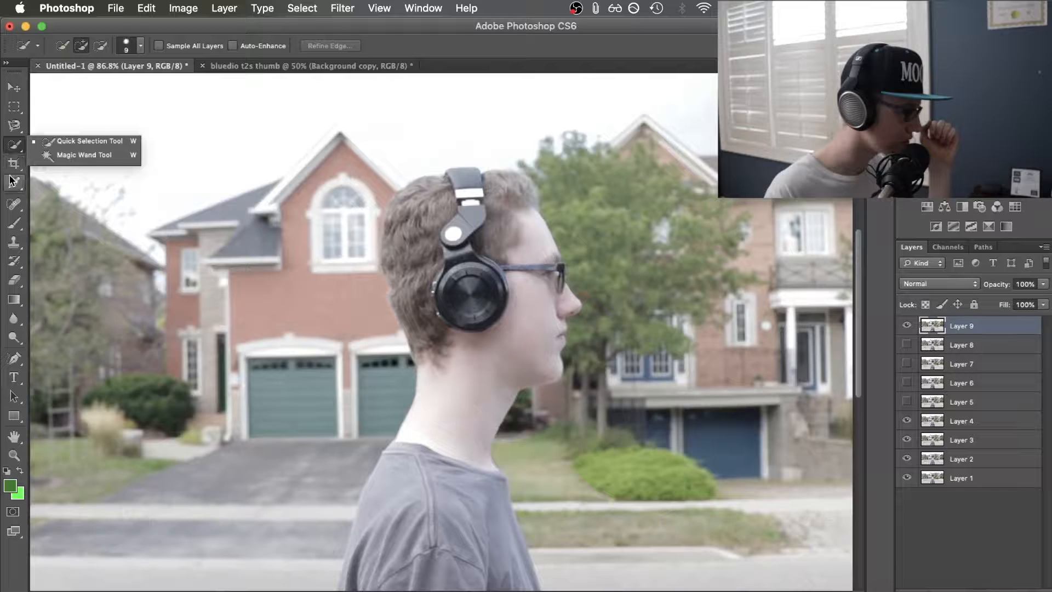
{"action": "left_click", "coordinate": [15, 134]}
{"action": "left_click", "coordinate": [15, 133]}
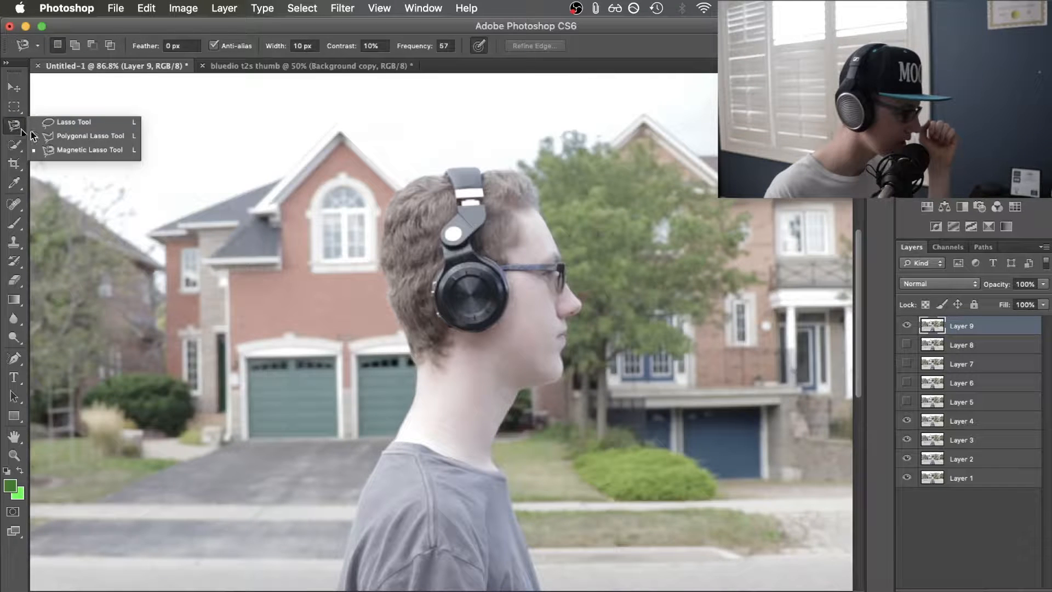
{"action": "left_click", "coordinate": [58, 149]}
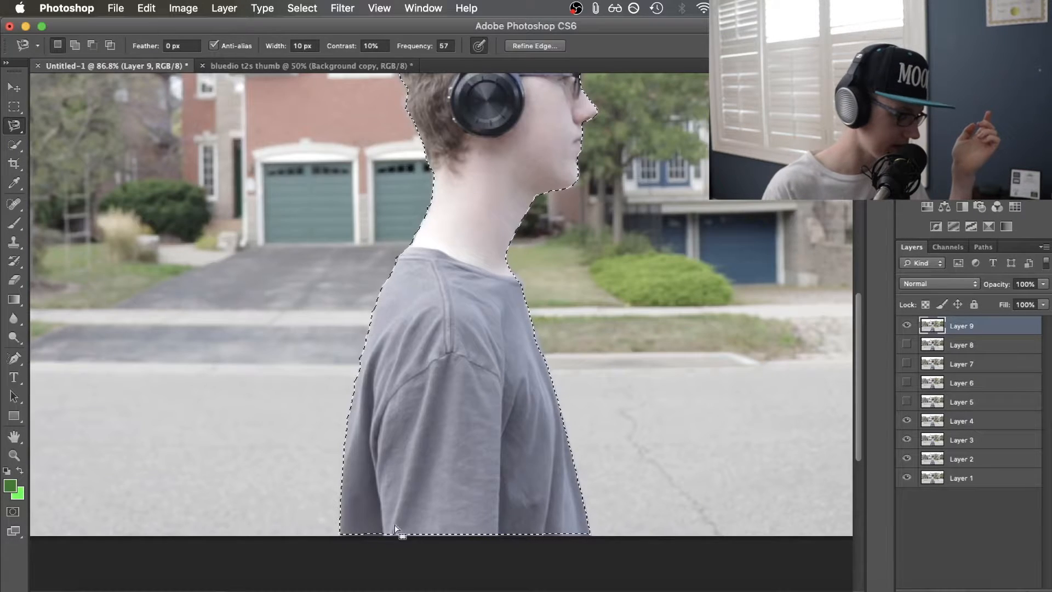
{"action": "scroll", "coordinate": [411, 520], "scroll_direction": "up", "scroll_amount": 3}
{"action": "scroll", "coordinate": [412, 523], "scroll_direction": "up", "scroll_amount": 3}
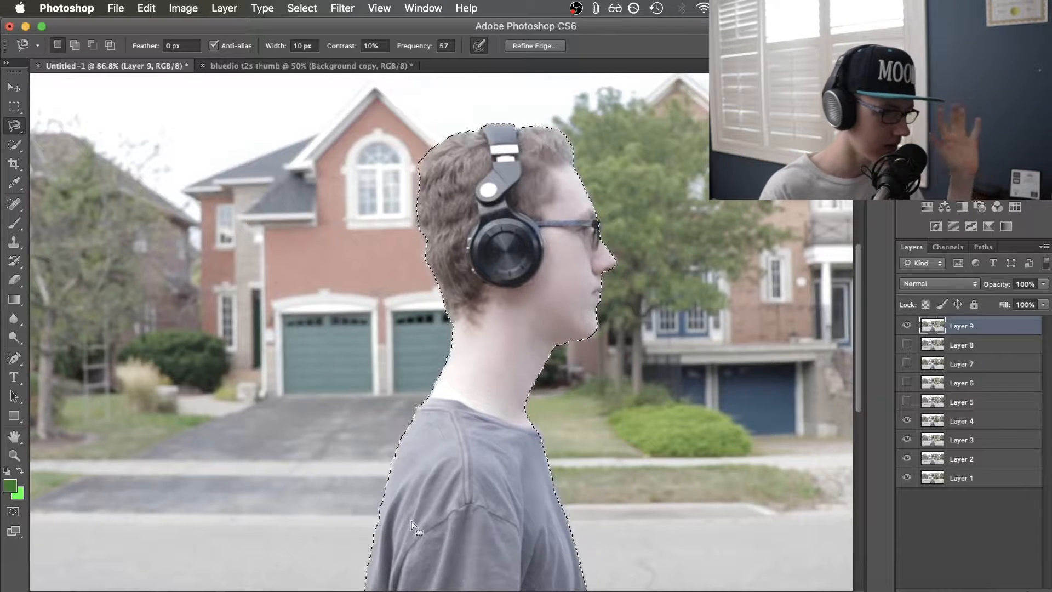
{"action": "scroll", "coordinate": [413, 527], "scroll_direction": "down", "scroll_amount": 6}
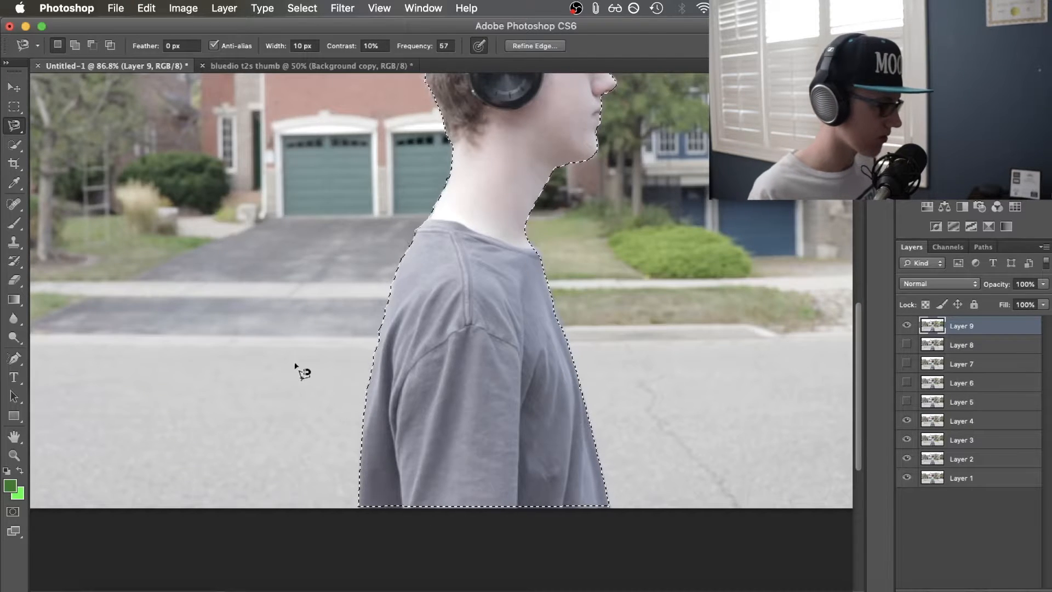
{"action": "scroll", "coordinate": [321, 351], "scroll_direction": "up", "scroll_amount": 3}
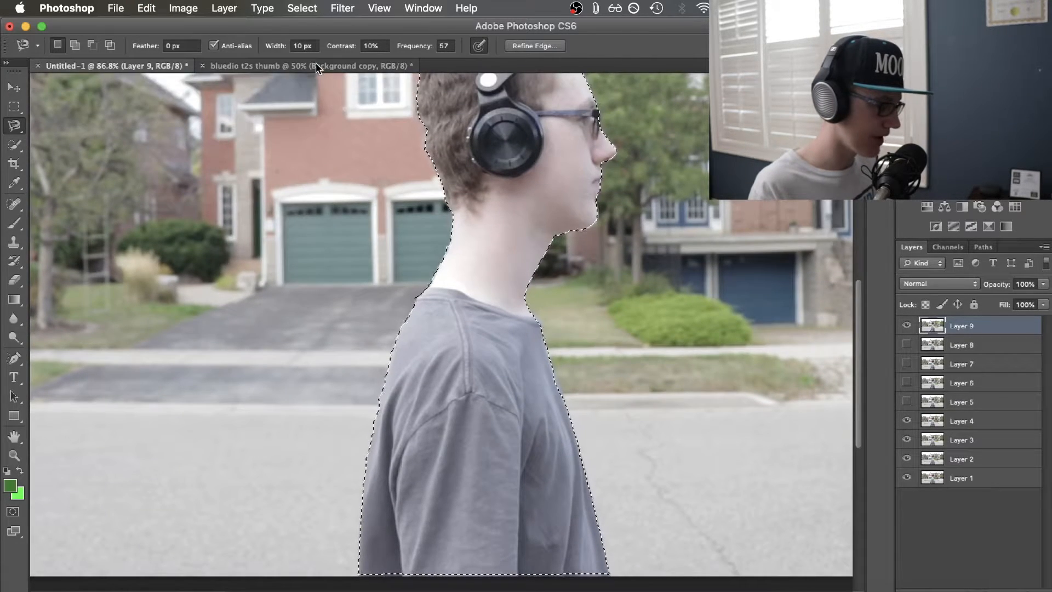
Paste the cut-out person into the bluedio t2s thumb document, enlarge it and set it against the canvas's lower edge
{"action": "left_click", "coordinate": [316, 66]}
{"action": "left_click", "coordinate": [14, 88]}
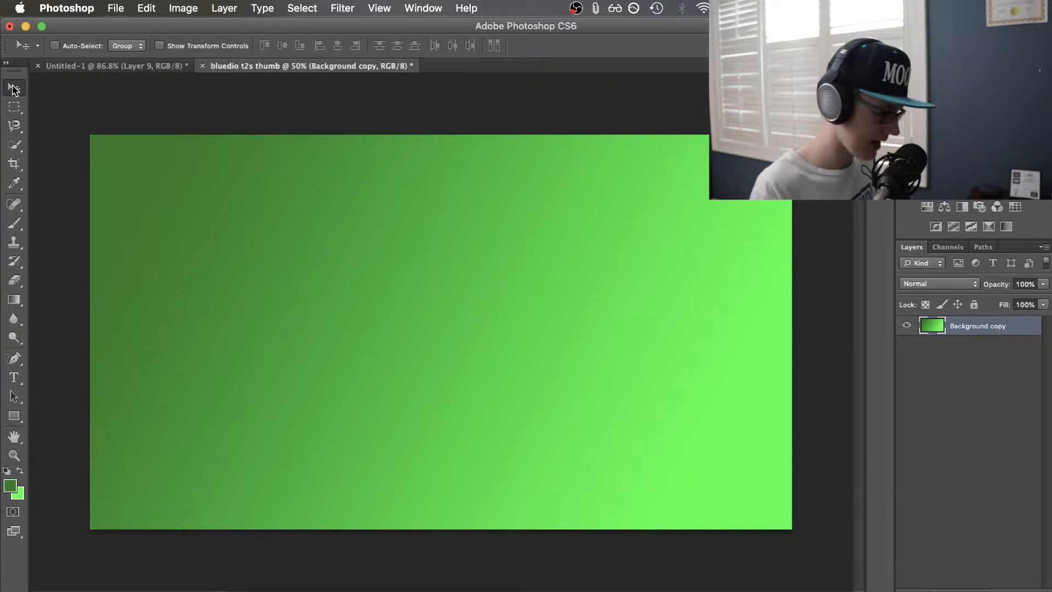
{"action": "key", "text": "super+v"}
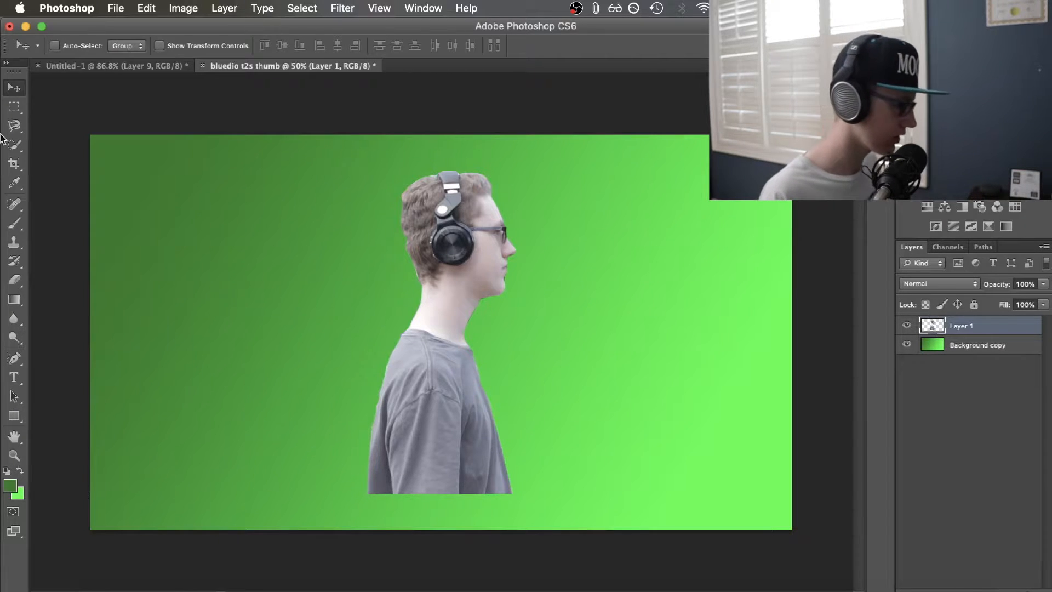
{"action": "left_click_drag", "start_coordinate": [448, 431], "coordinate": [440, 541]}
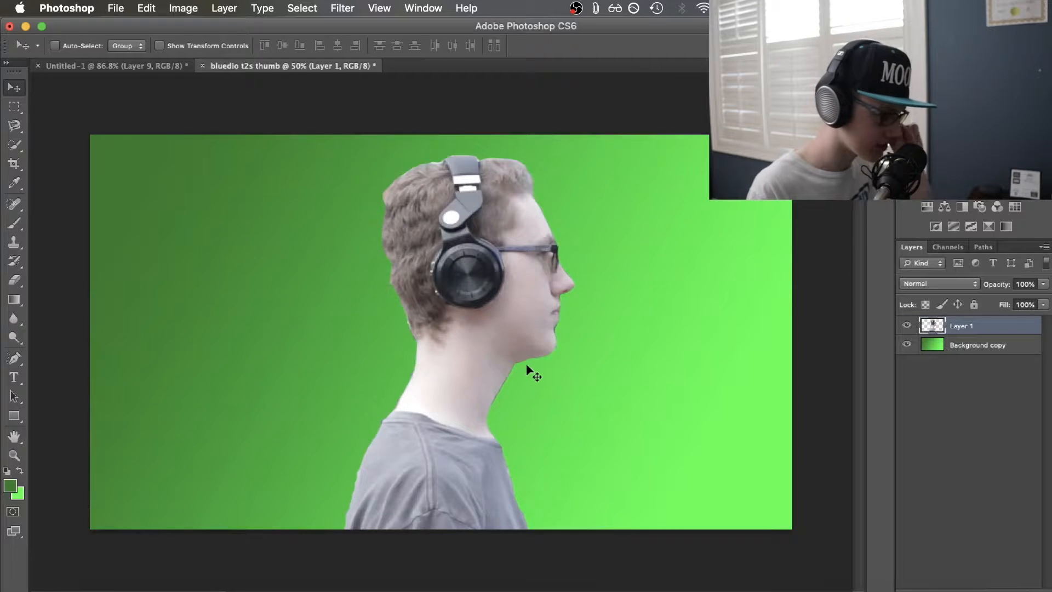
Select the small leftover background fringe just below the person's lips with the Quick Selection tool
{"action": "scroll", "coordinate": [528, 365], "scroll_direction": "up", "scroll_amount": 5}
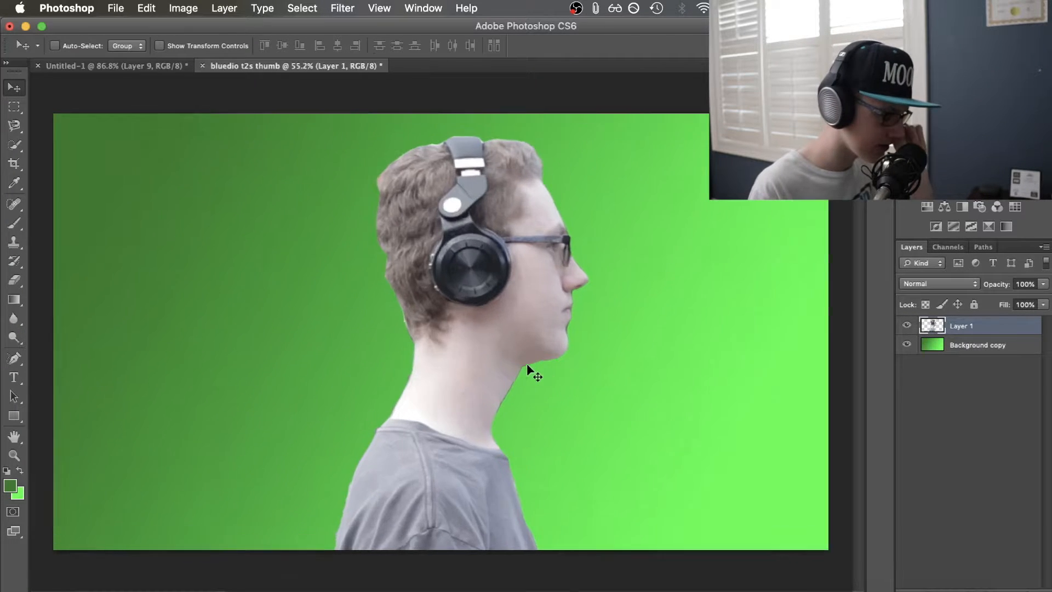
{"action": "scroll", "coordinate": [527, 365], "scroll_direction": "right", "scroll_amount": 10}
{"action": "scroll", "coordinate": [527, 365], "scroll_direction": "left", "scroll_amount": 5}
{"action": "scroll", "coordinate": [527, 365], "scroll_direction": "up", "scroll_amount": 2}
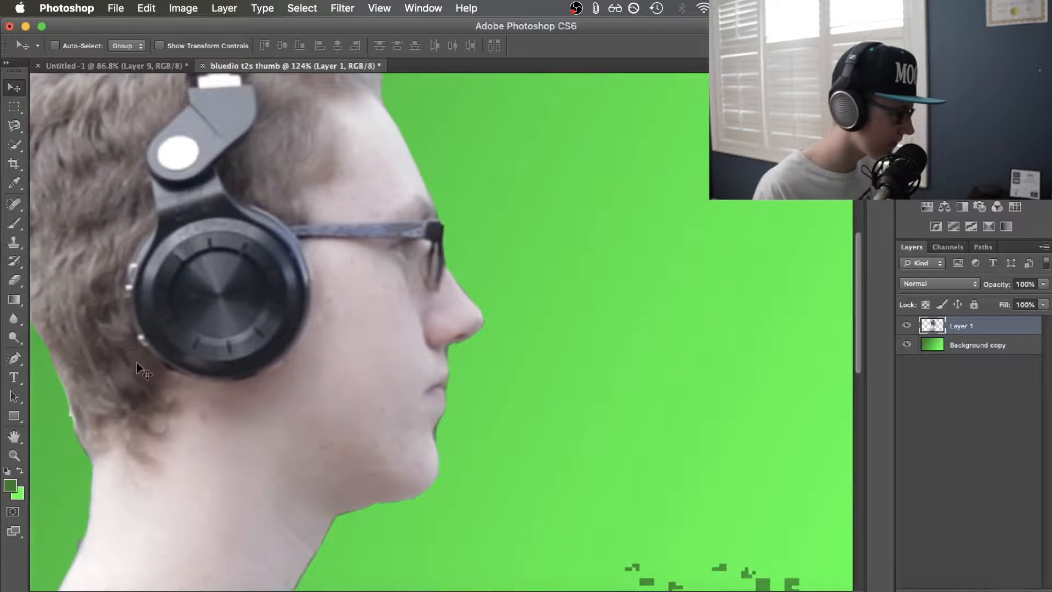
{"action": "left_click", "coordinate": [10, 147]}
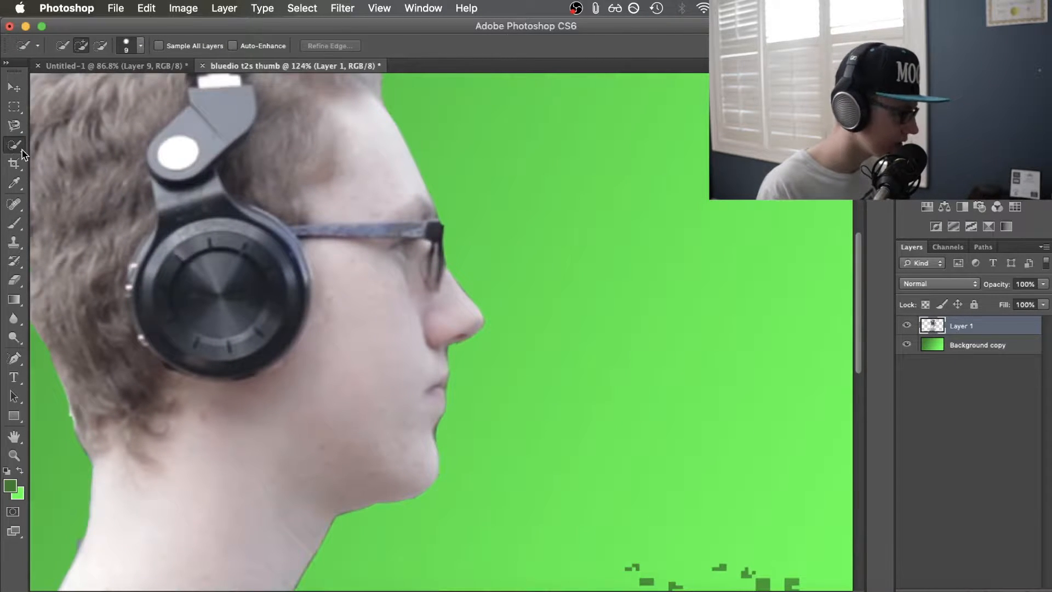
{"action": "left_click", "coordinate": [22, 153]}
{"action": "left_click", "coordinate": [45, 146]}
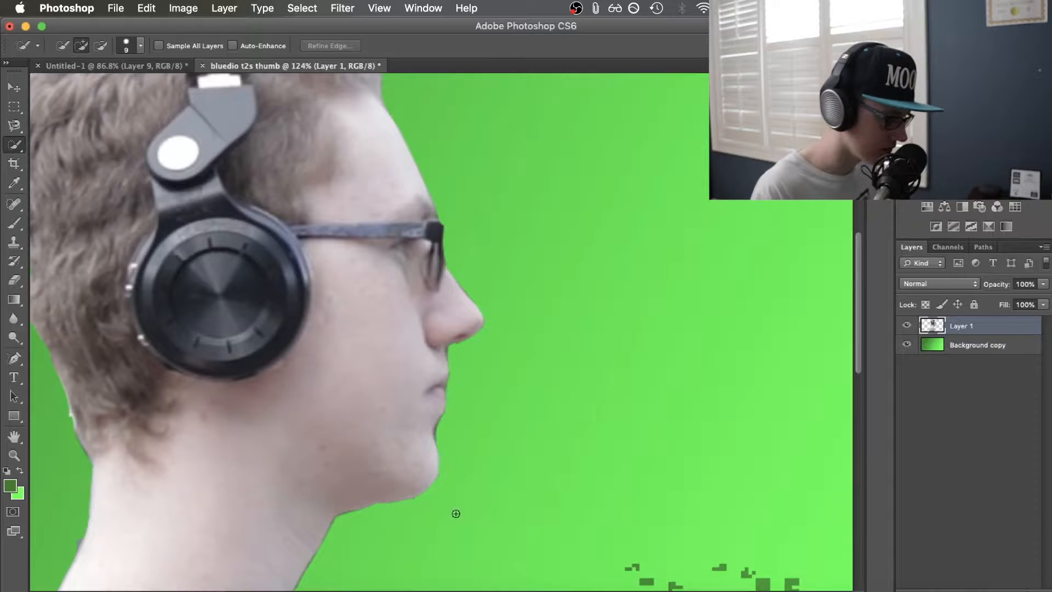
{"action": "left_click", "coordinate": [437, 431]}
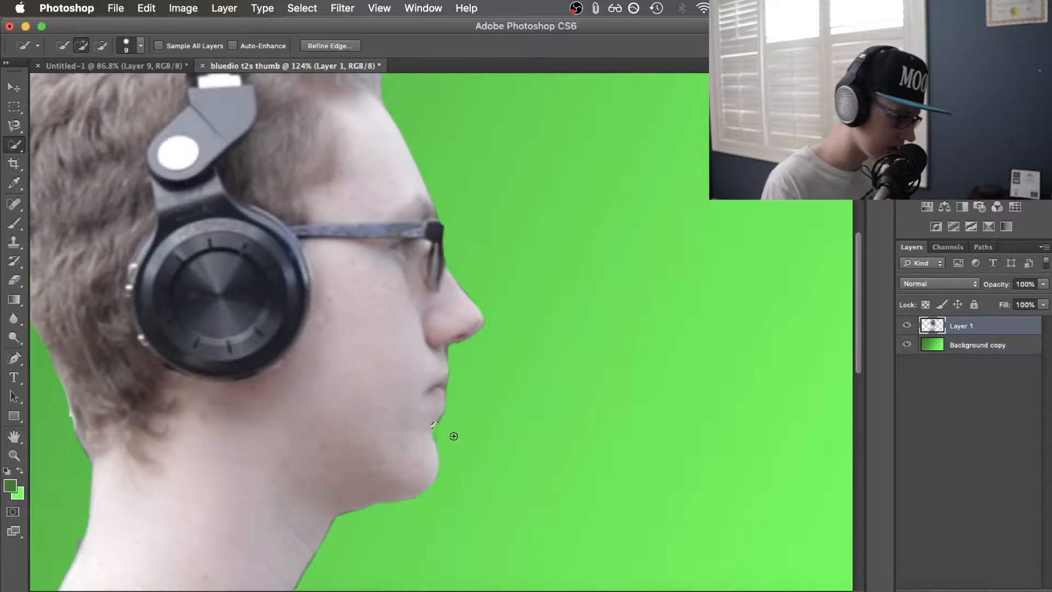
Move the cut-out person to the left side of the canvas
{"action": "key", "text": "v"}
{"action": "key", "text": "super+0"}
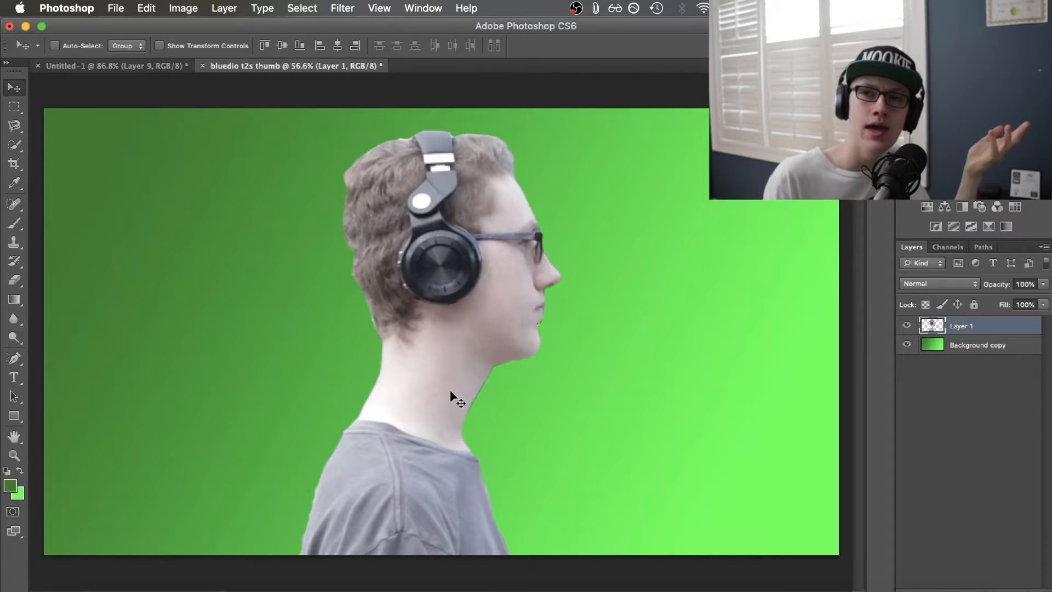
{"action": "left_click_drag", "start_coordinate": [444, 388], "coordinate": [213, 383]}
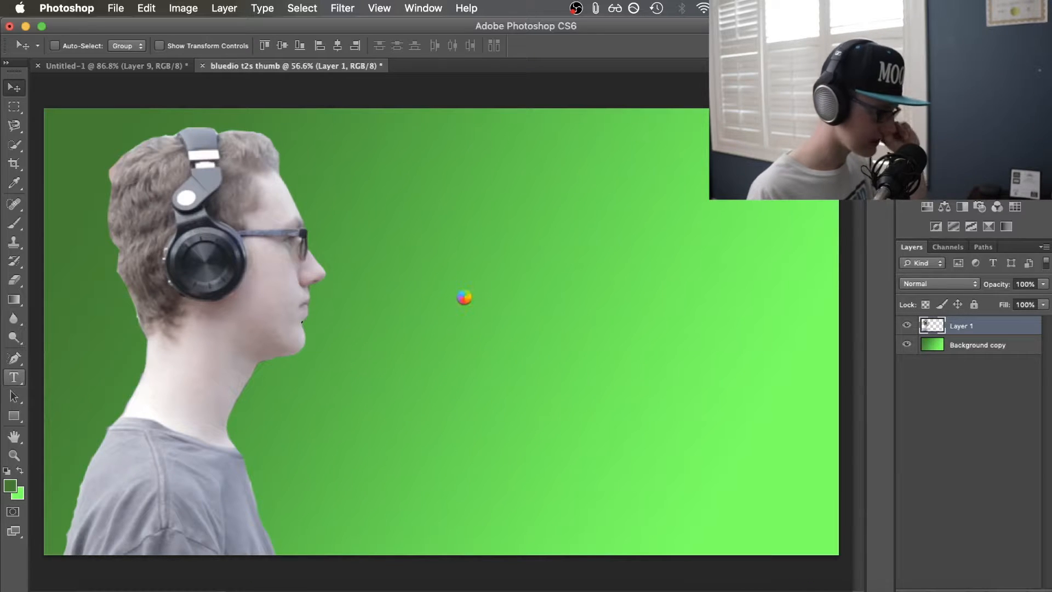
Add the white, centred text "CHEAP BLUETOOTH HEADPHONES" on three lines and move it to the right of the person
{"action": "left_click", "coordinate": [450, 225]}
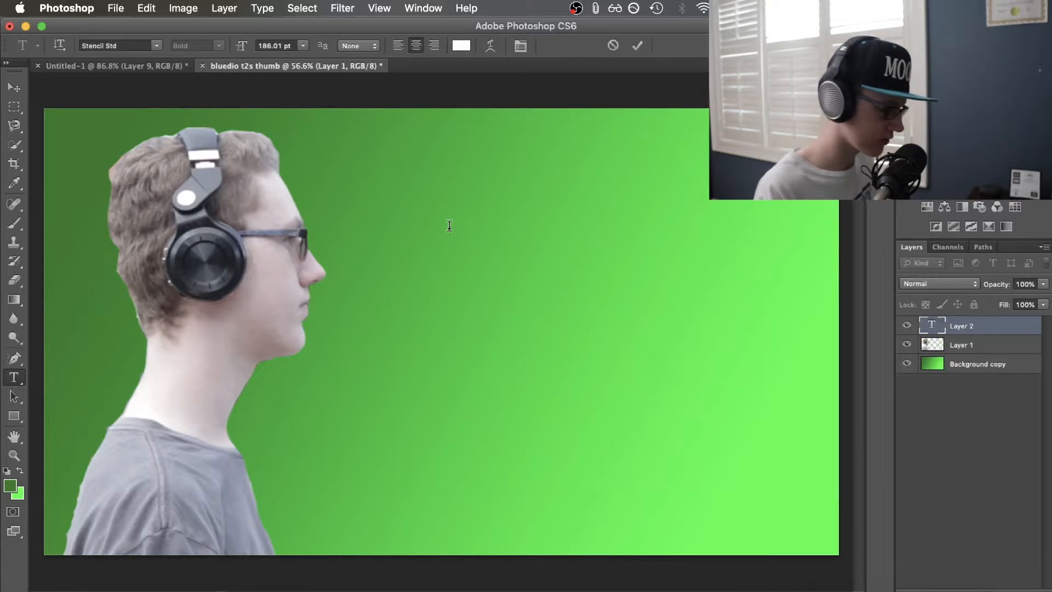
{"action": "type", "text": "C"}
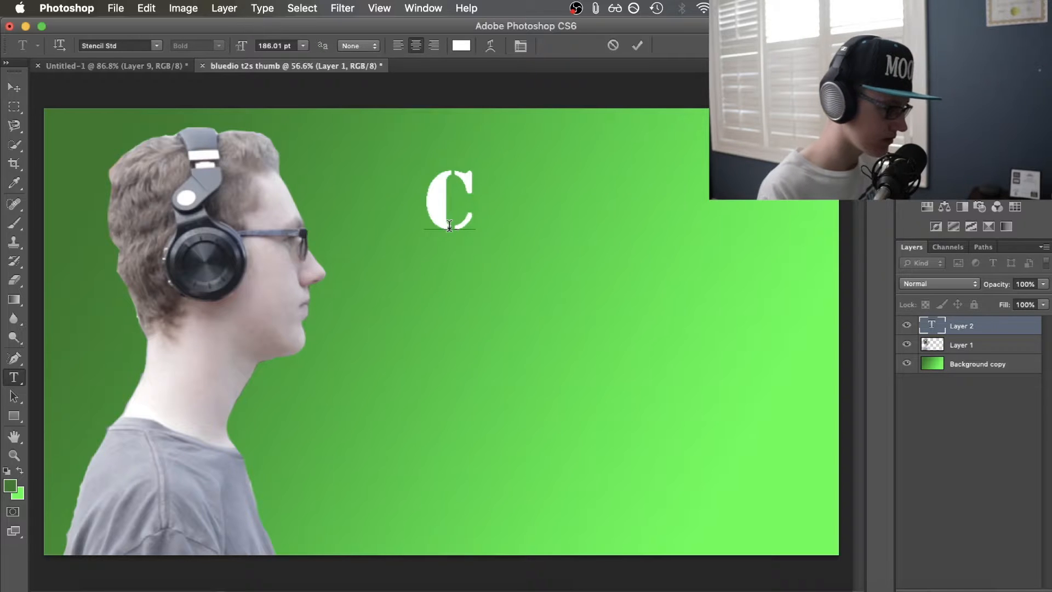
{"action": "type", "text": "HEA"}
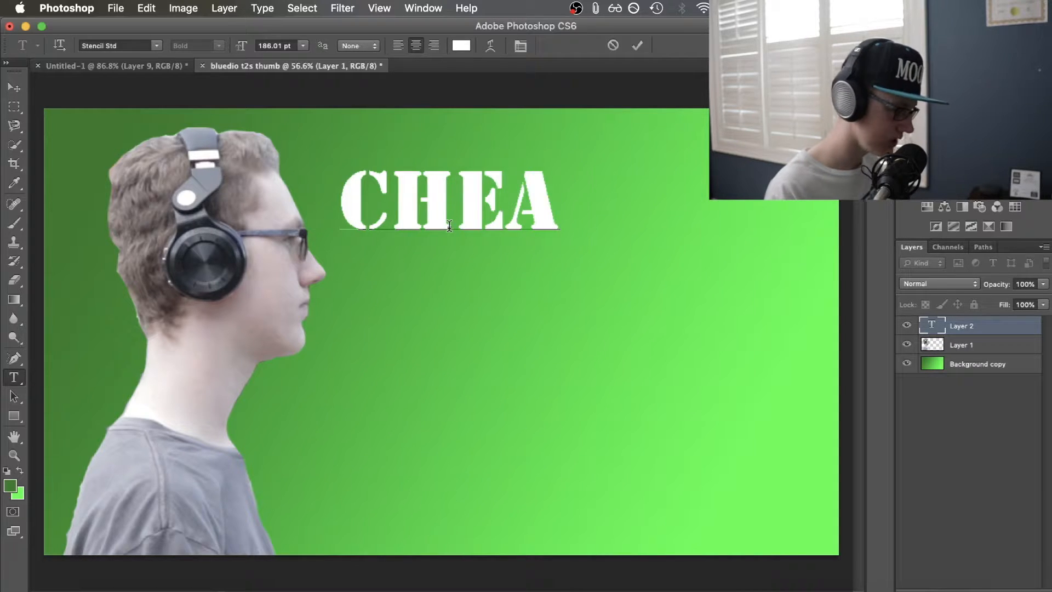
{"action": "type", "text": "P"}
{"action": "type", "text": "BLETO"}
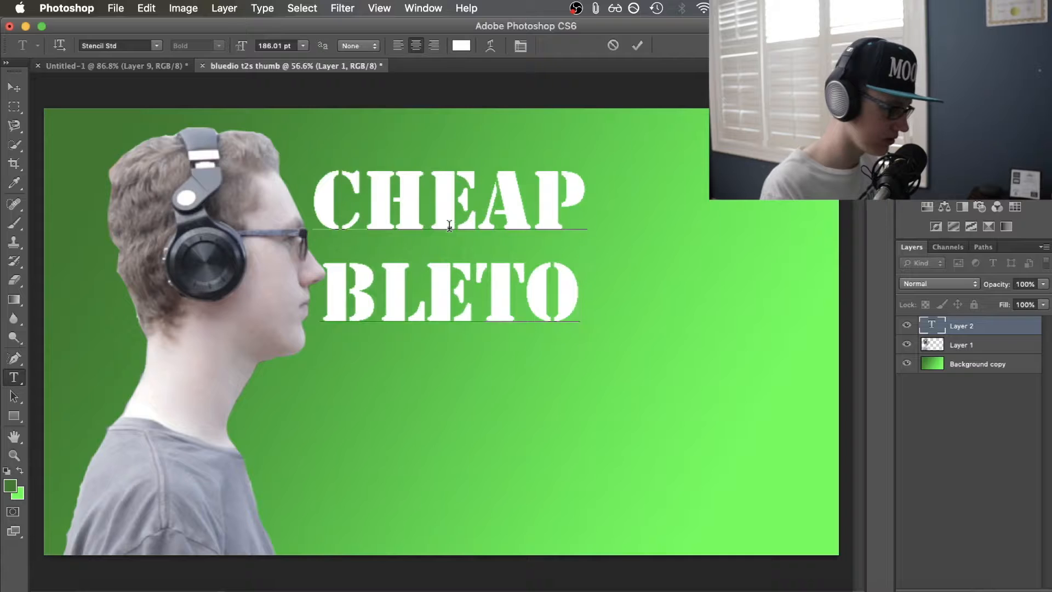
{"action": "key", "text": "BackSpace"}
{"action": "type", "text": "\\"}
{"action": "key", "text": "BackSpace"}
{"action": "key", "text": "BackSpace"}
{"action": "key", "text": "BackSpace"}
{"action": "type", "text": "UET"}
{"action": "type", "text": "OOTH "}
{"action": "type", "text": "HEADPGO"}
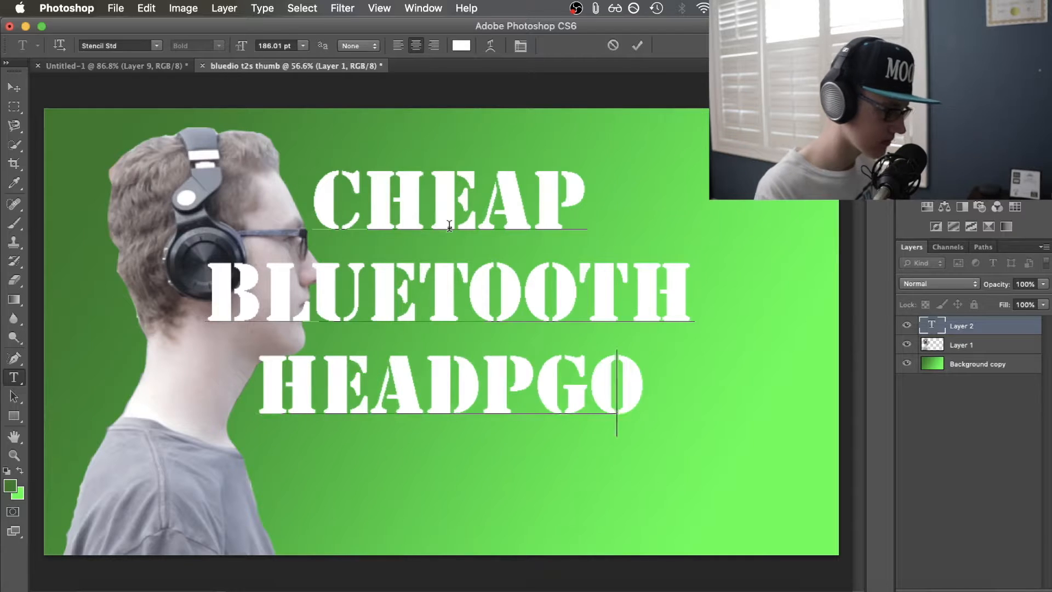
{"action": "key", "text": "BackSpace"}
{"action": "key", "text": "BackSpace"}
{"action": "type", "text": "HONES"}
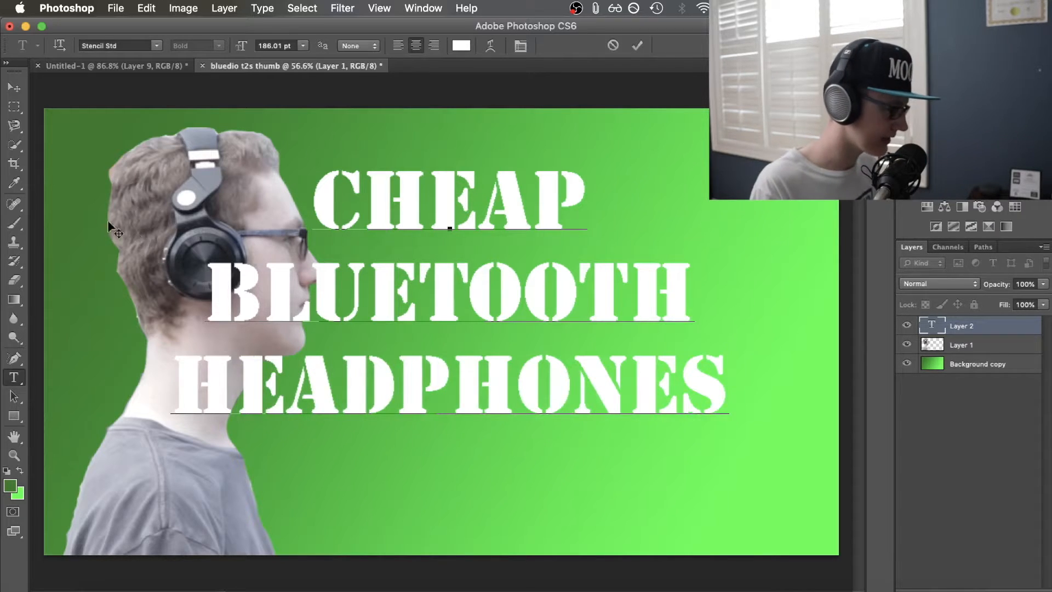
{"action": "left_click", "coordinate": [18, 91]}
{"action": "left_click_drag", "start_coordinate": [507, 315], "coordinate": [586, 344]}
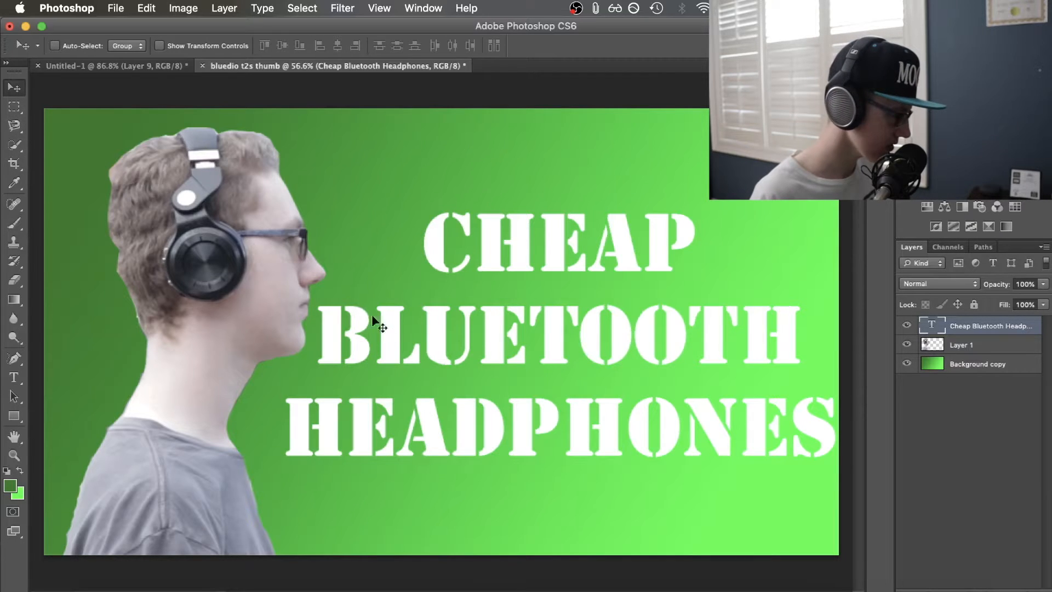
Reduce all three lines of the title text to 149.01 pt and place it in the upper right area of the canvas
{"action": "left_click", "coordinate": [14, 378]}
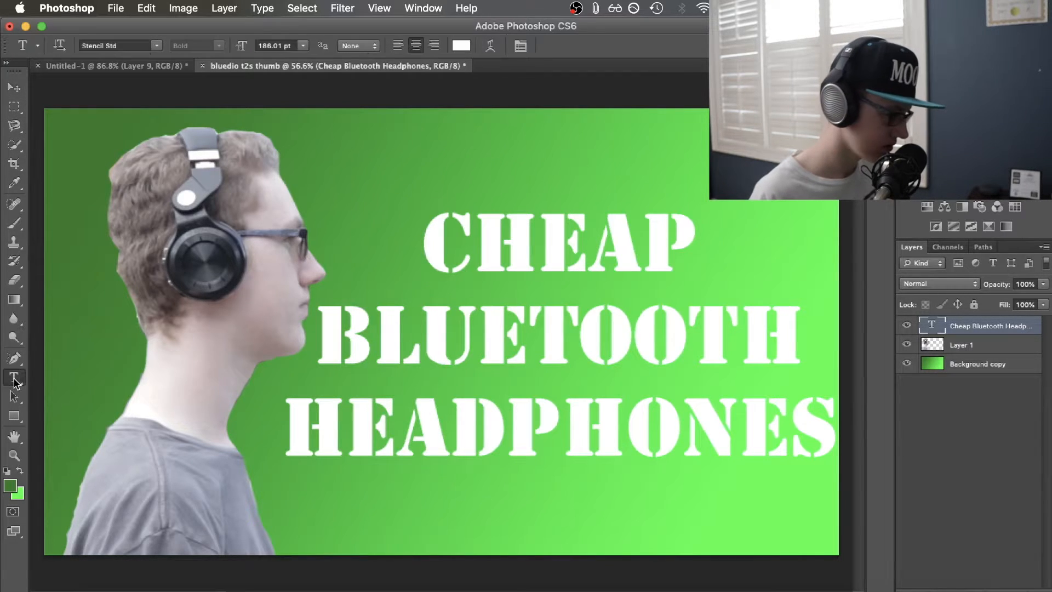
{"action": "double_click", "coordinate": [576, 342]}
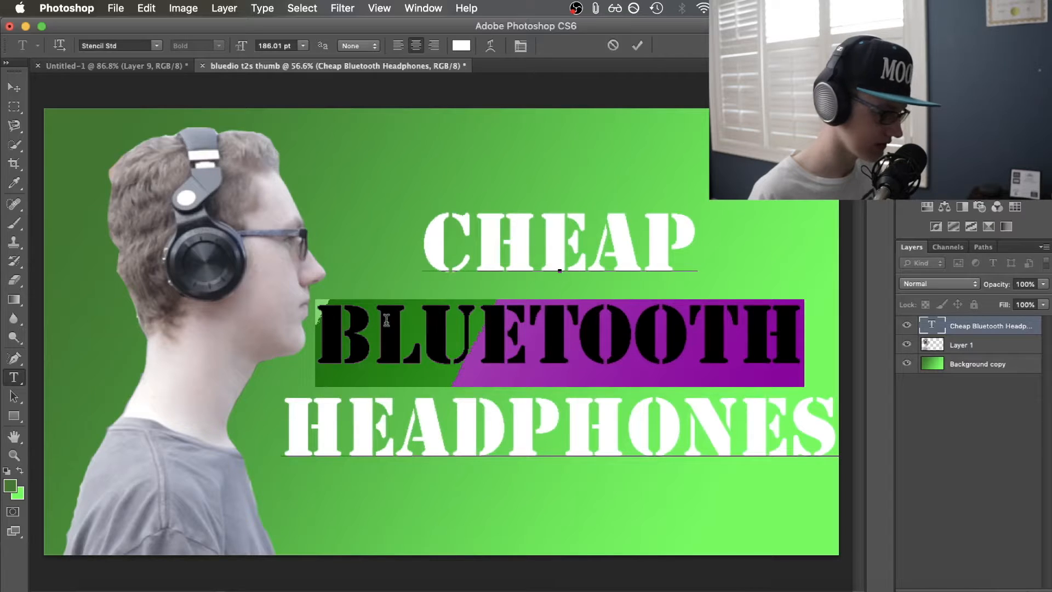
{"action": "left_click_drag", "start_coordinate": [825, 426], "coordinate": [433, 249]}
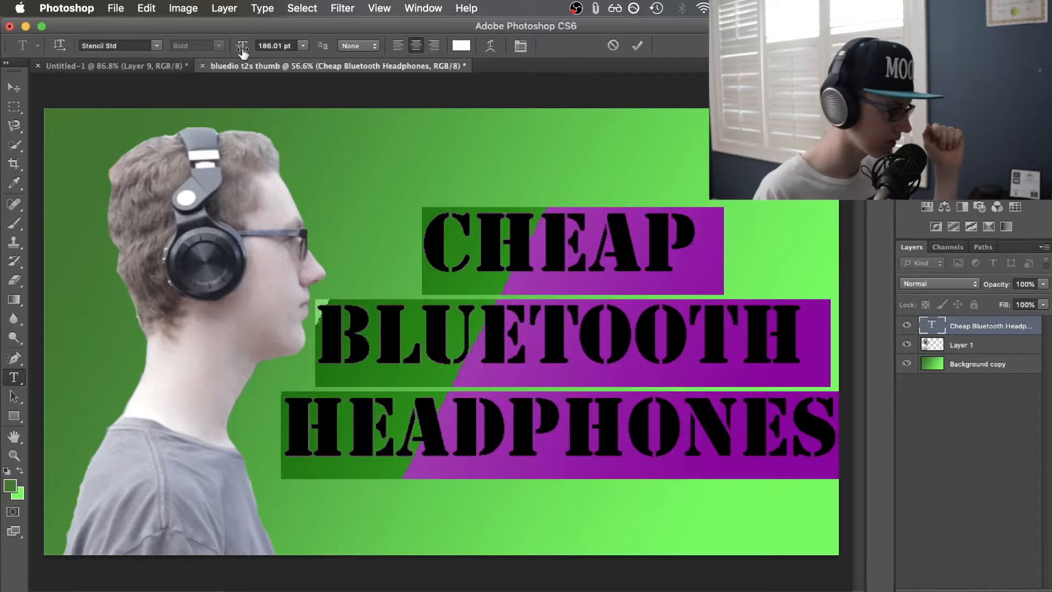
{"action": "left_click_drag", "start_coordinate": [241, 47], "coordinate": [107, 56]}
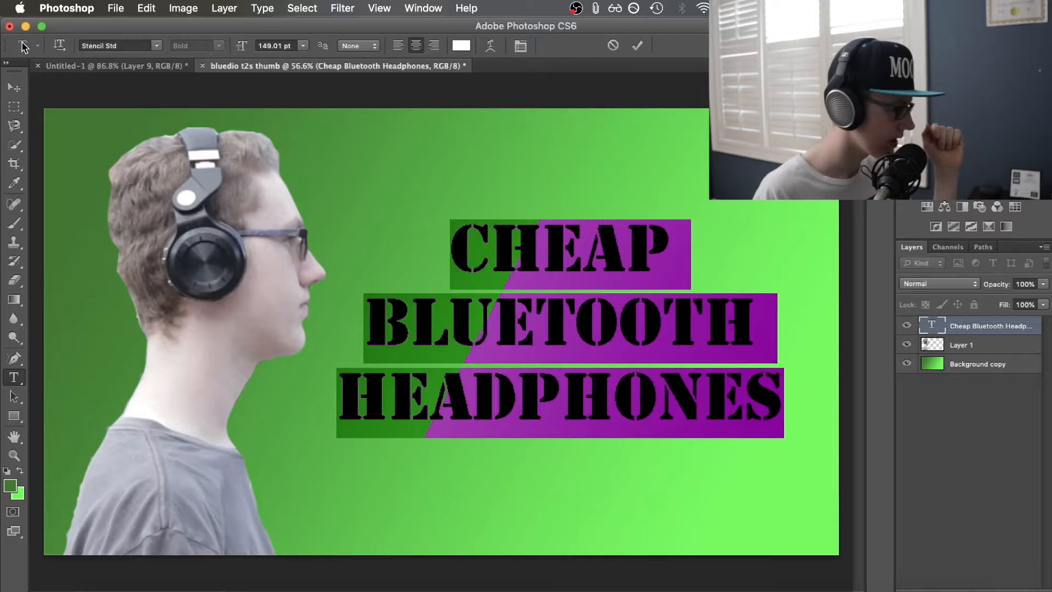
{"action": "left_click", "coordinate": [7, 89]}
{"action": "left_click_drag", "start_coordinate": [547, 328], "coordinate": [557, 322]}
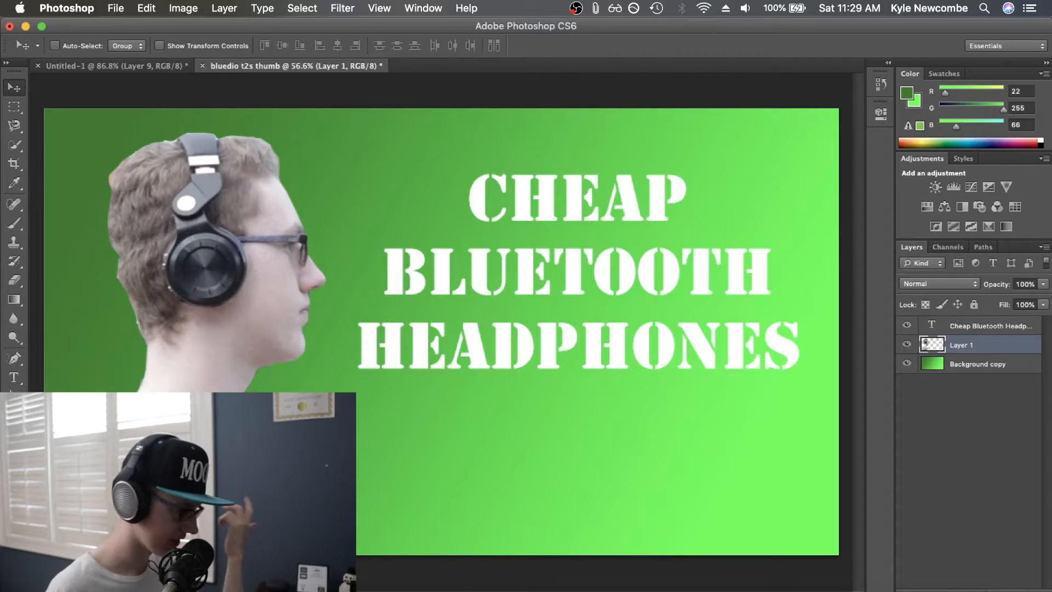
Add a separate white "$$" text and place it in the canvas's upper-right corner
{"action": "left_click", "coordinate": [14, 377]}
{"action": "left_click", "coordinate": [420, 508]}
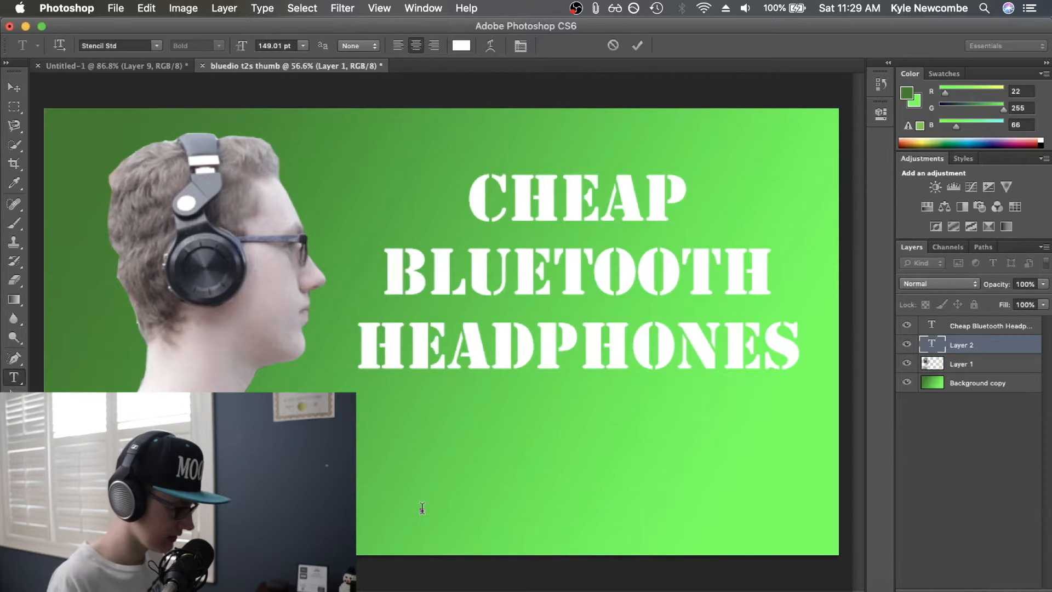
{"action": "type", "text": "$$"}
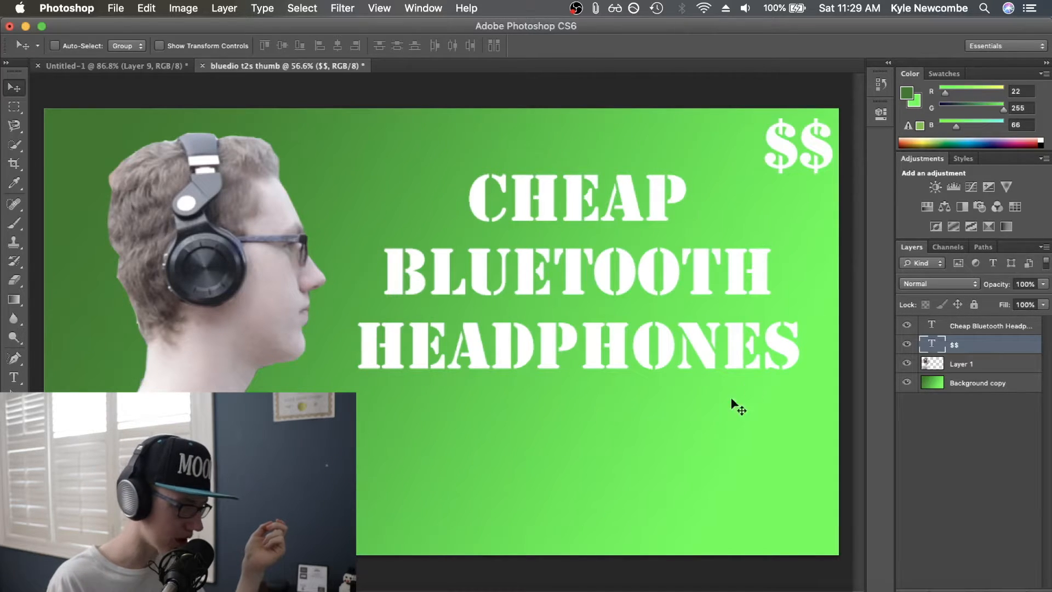
Select the three-line title text and nudge it slightly upward on the canvas
{"action": "mouse_move", "coordinate": [618, 344]}
{"action": "left_mouse_down"}
{"action": "mouse_move", "coordinate": [619, 334]}
{"action": "mouse_move", "coordinate": [616, 342]}
{"action": "left_mouse_up"}
{"action": "left_click_drag", "start_coordinate": [575, 281], "coordinate": [575, 281]}
{"action": "left_click", "coordinate": [965, 378]}
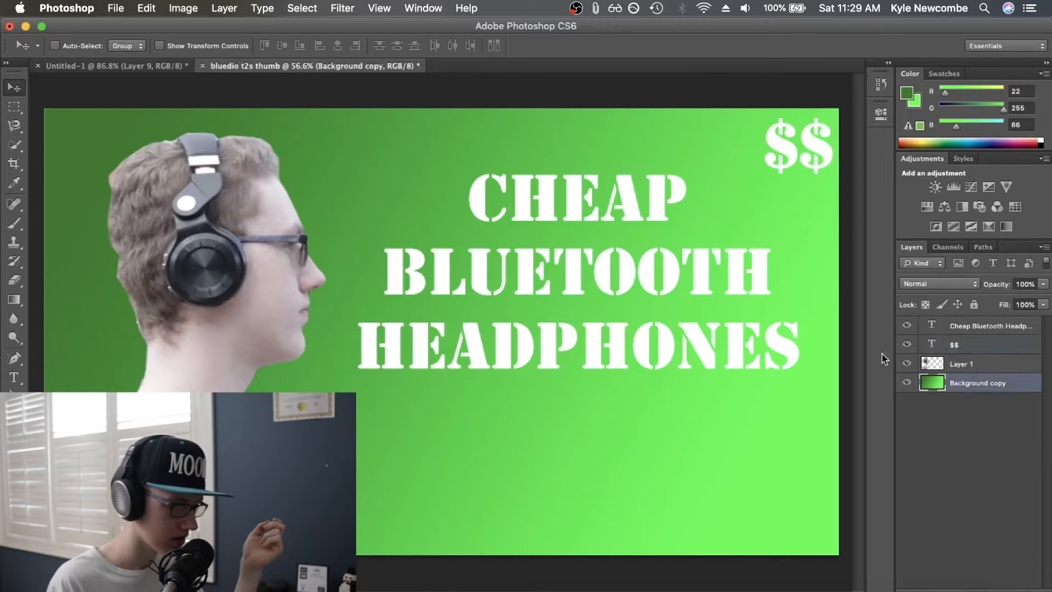
{"action": "left_click", "coordinate": [956, 365]}
{"action": "left_click_drag", "start_coordinate": [601, 280], "coordinate": [602, 289]}
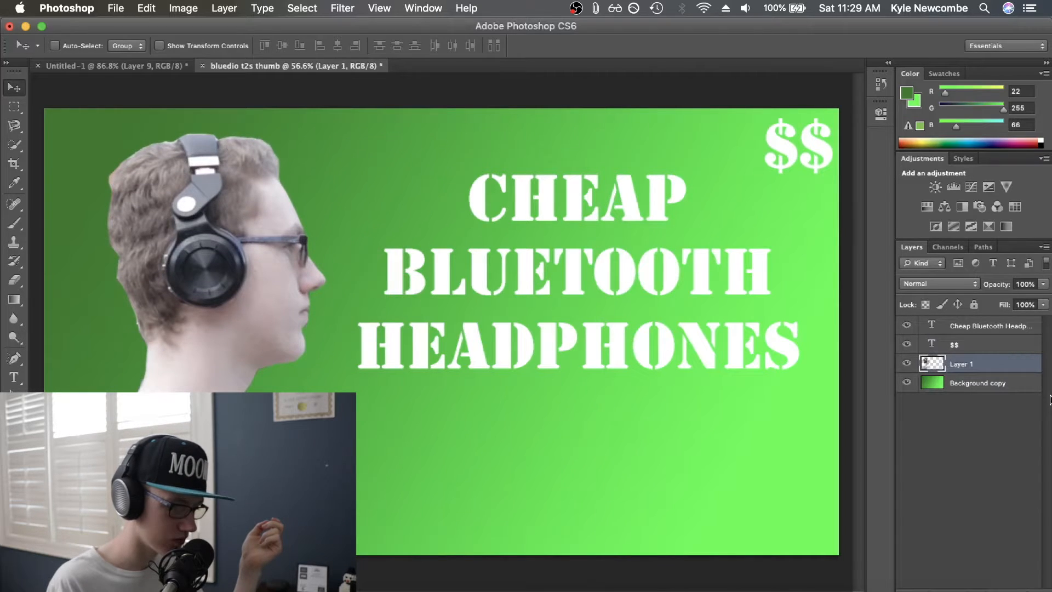
{"action": "left_click", "coordinate": [968, 345]}
{"action": "left_click", "coordinate": [967, 327]}
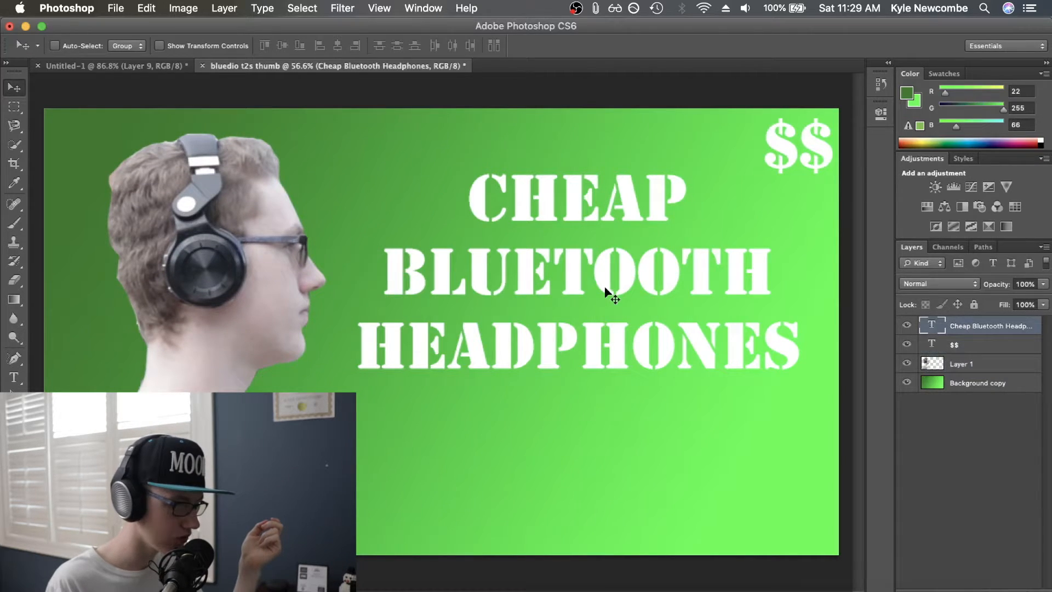
{"action": "left_click_drag", "start_coordinate": [607, 285], "coordinate": [607, 284]}
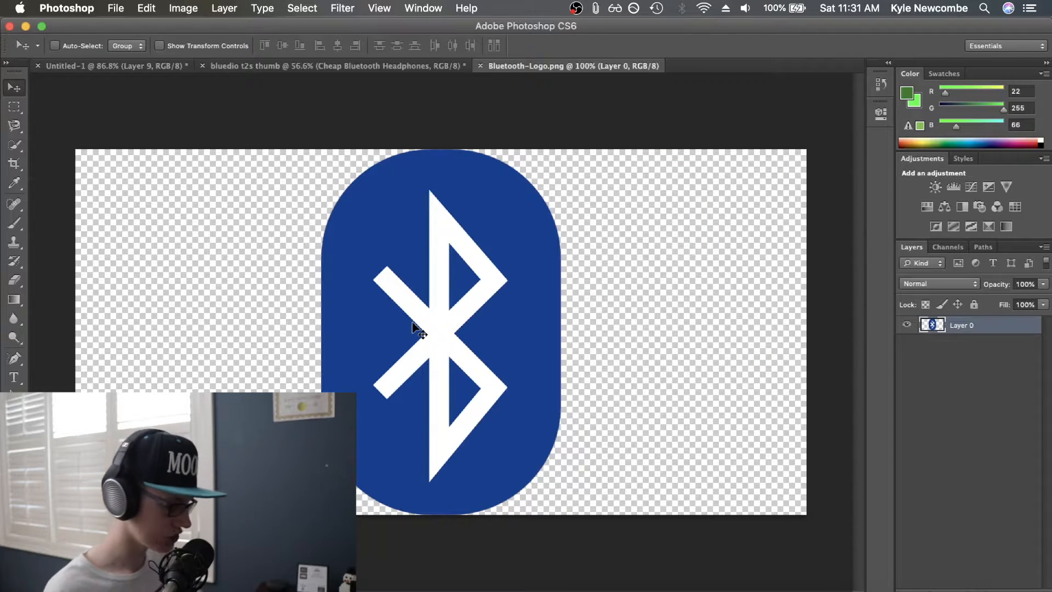
Copy the whole Bluetooth logo from Bluetooth-Logo.png and paste it into the bluedio t2s thumb document
{"action": "key", "text": "super+a"}
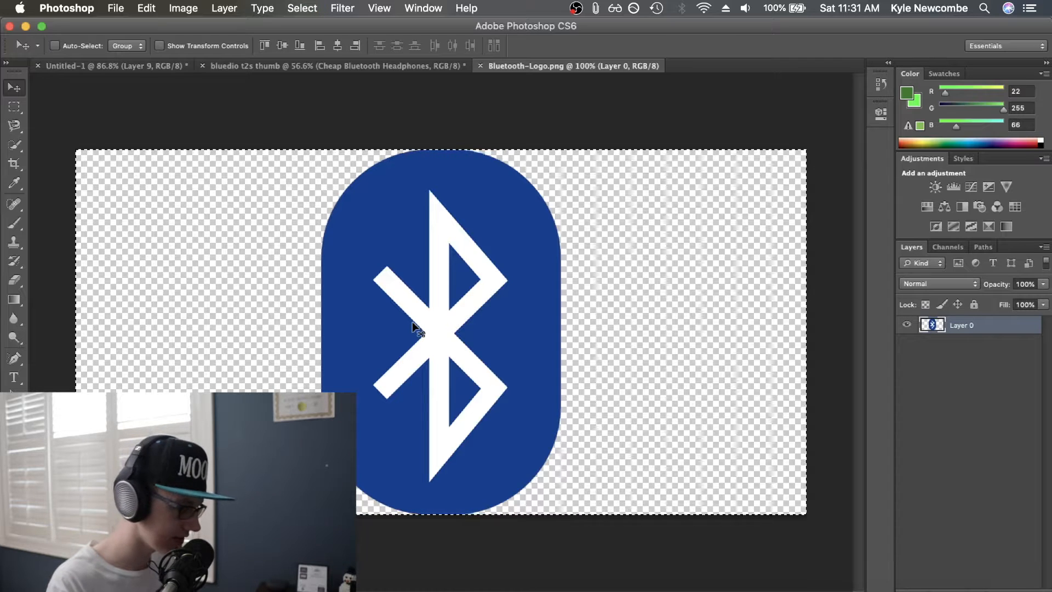
{"action": "key", "text": "super+d"}
{"action": "left_click", "coordinate": [362, 67]}
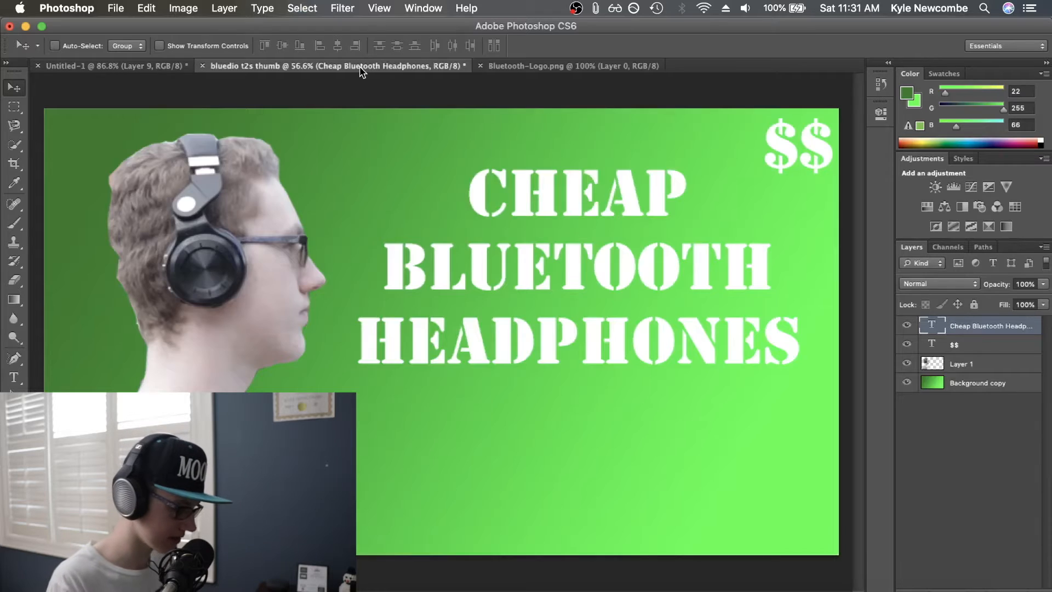
{"action": "key", "text": "super+v"}
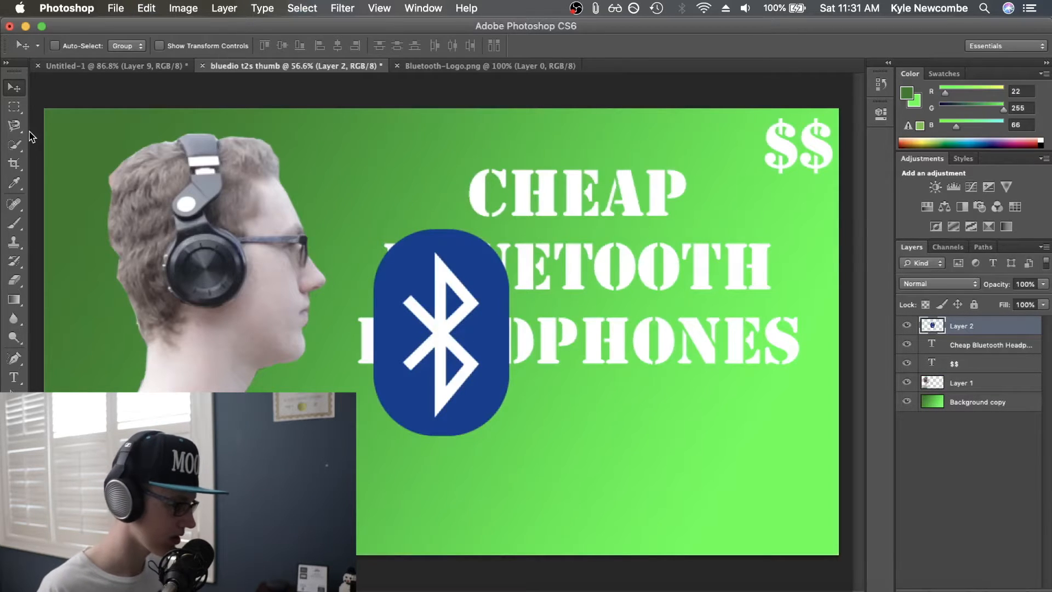
Scale down the Bluetooth logo and place it below the title, left of the text's centre, raising the title to make room
{"action": "left_click_drag", "start_coordinate": [454, 373], "coordinate": [542, 492]}
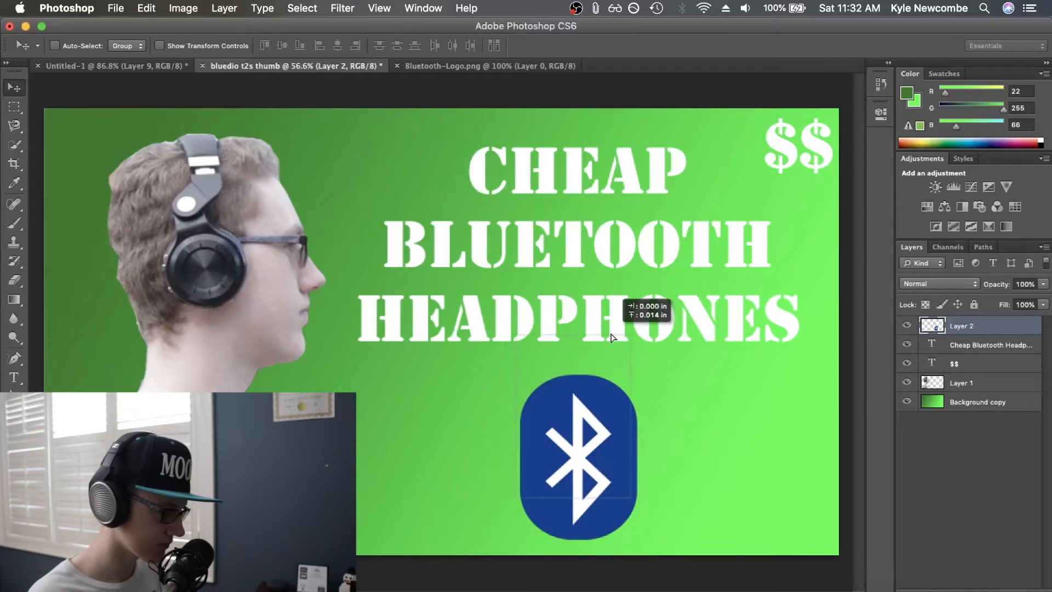
{"action": "left_click_drag", "start_coordinate": [596, 390], "coordinate": [585, 455]}
{"action": "left_click_drag", "start_coordinate": [584, 452], "coordinate": [585, 454]}
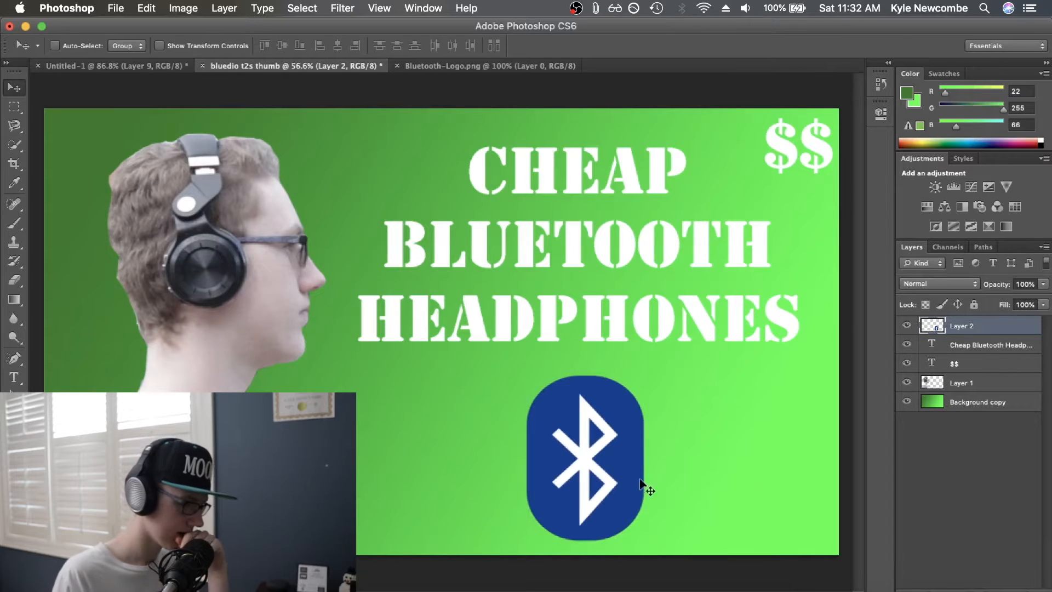
{"action": "left_click_drag", "start_coordinate": [634, 485], "coordinate": [530, 479]}
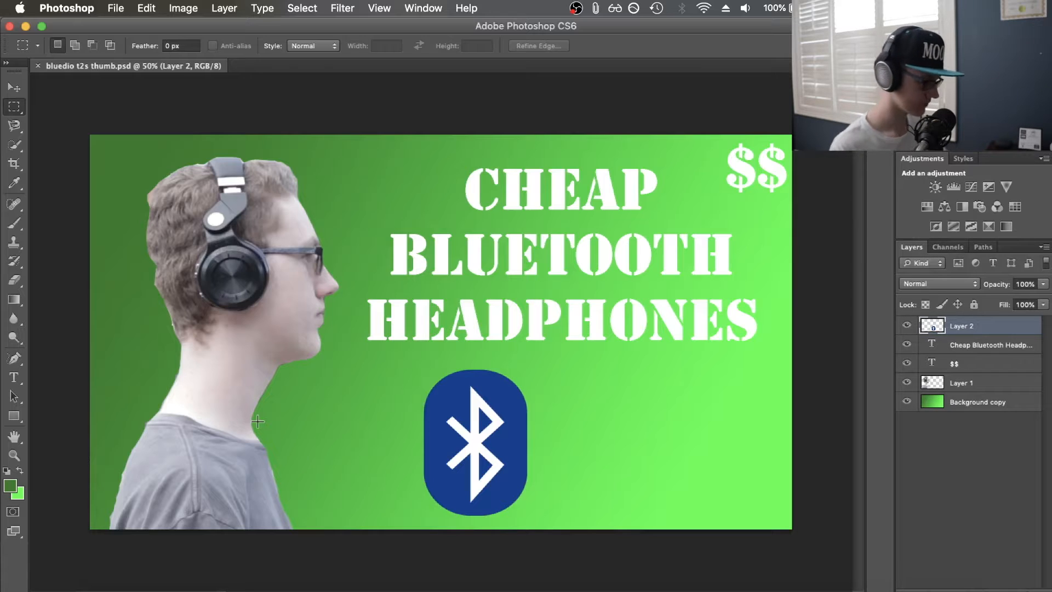
Try an outer glow on the cut-out person with Normal blend mode and a size of 128 px
{"action": "left_click", "coordinate": [13, 88]}
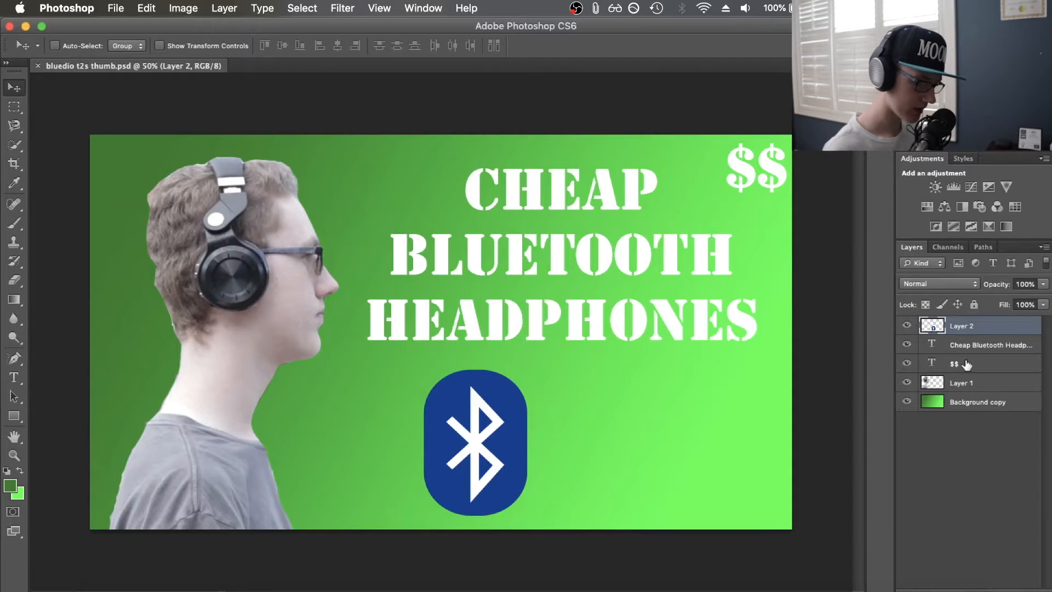
{"action": "left_click", "coordinate": [968, 384]}
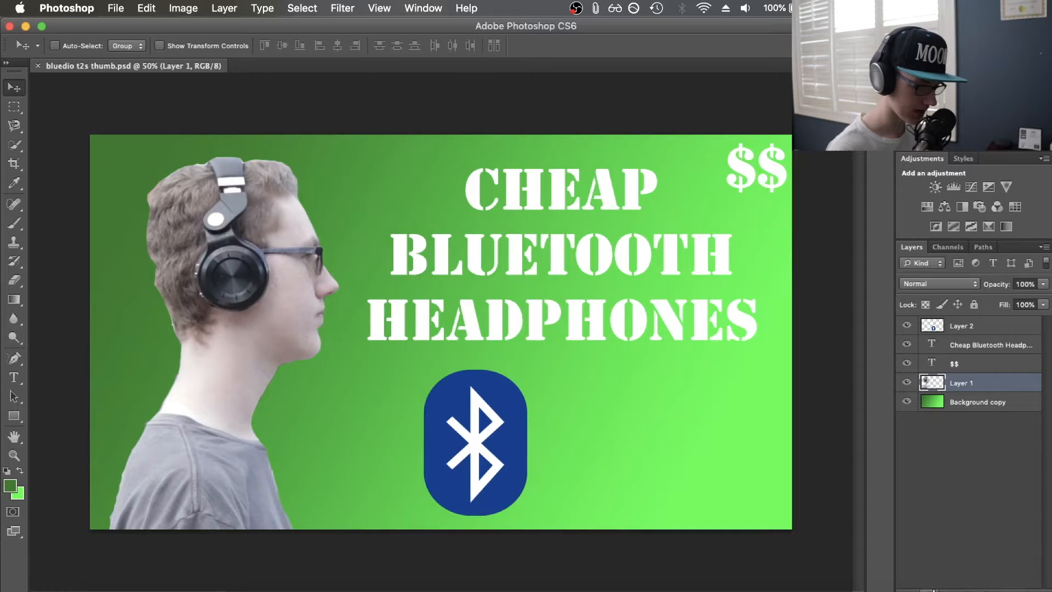
{"action": "left_click", "coordinate": [933, 591]}
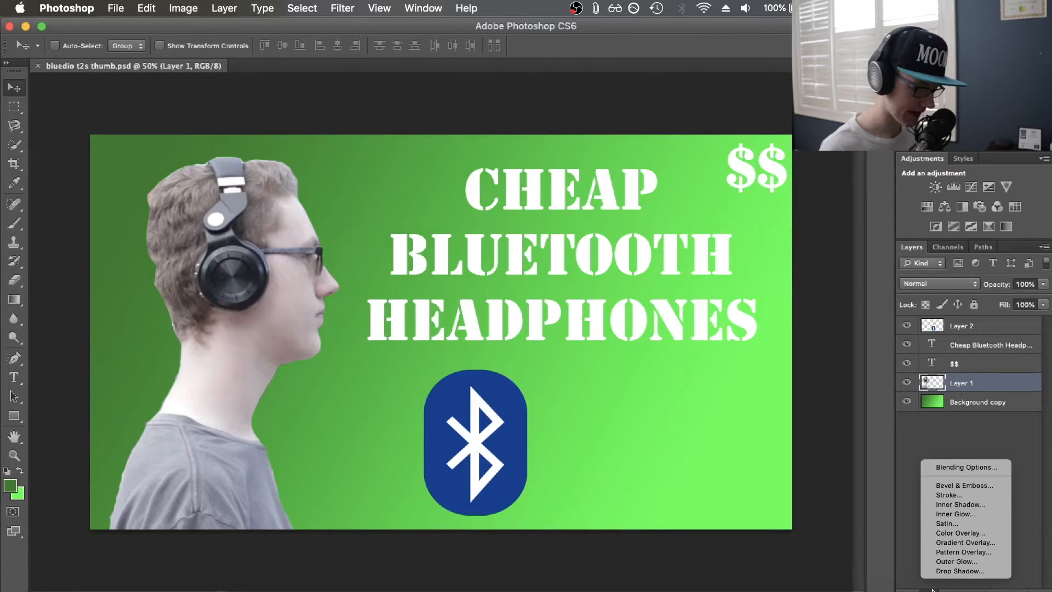
{"action": "left_click", "coordinate": [948, 562]}
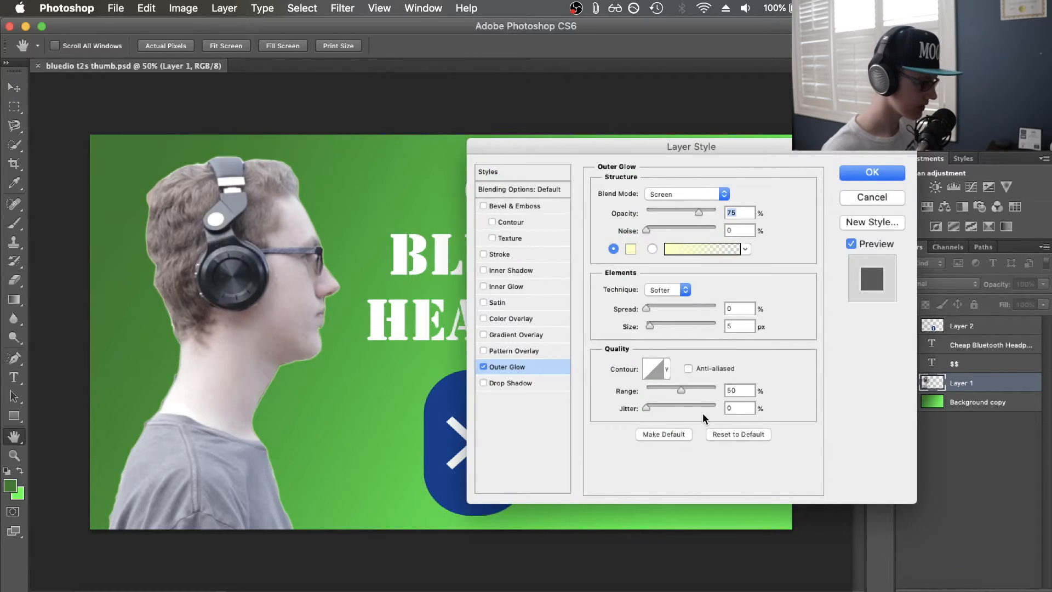
{"action": "left_click", "coordinate": [680, 194]}
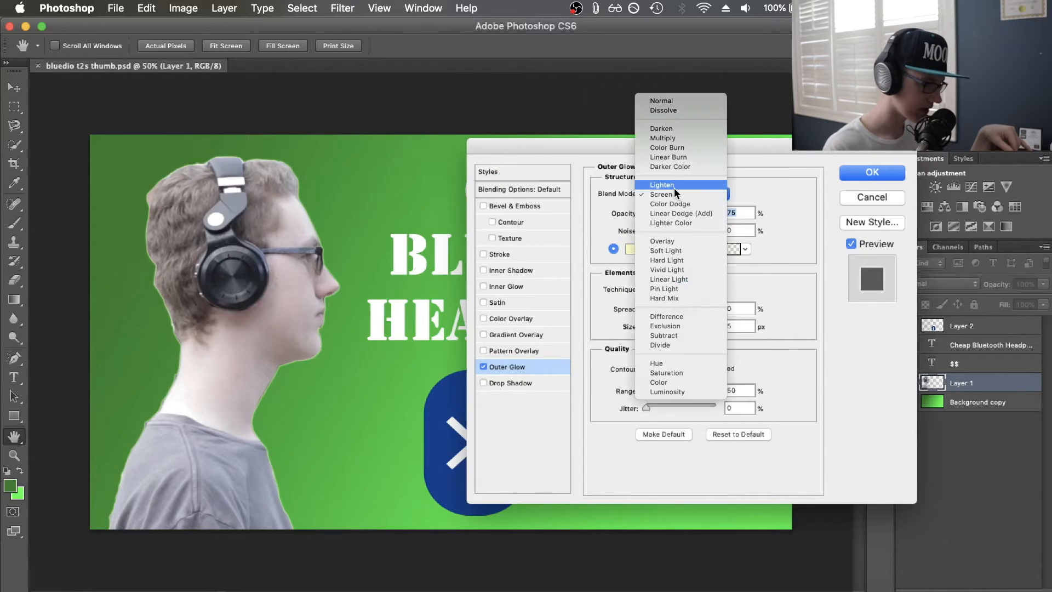
{"action": "left_click", "coordinate": [679, 101]}
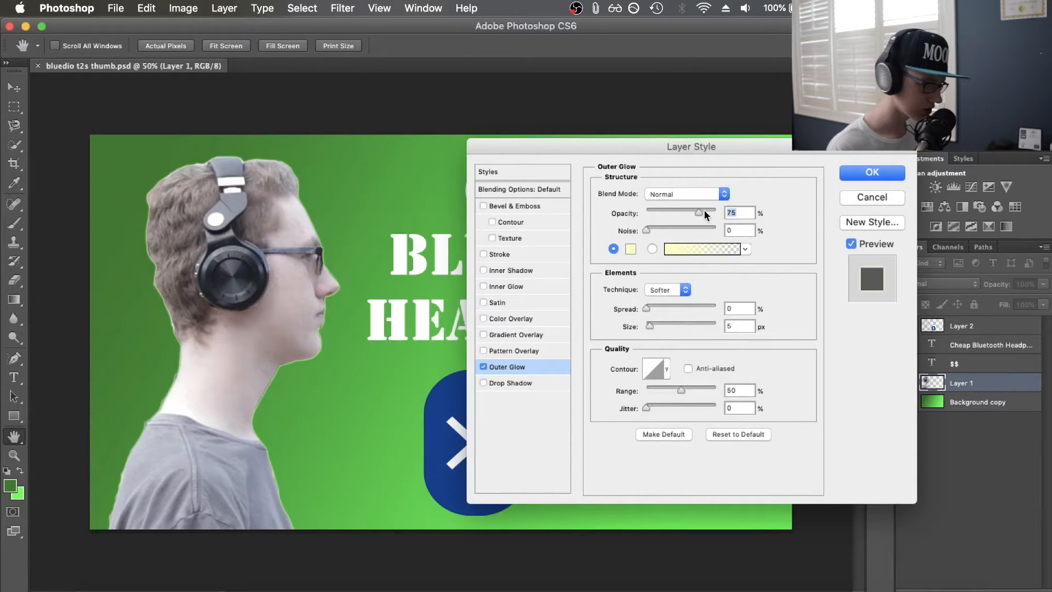
{"action": "left_click_drag", "start_coordinate": [649, 327], "coordinate": [685, 328]}
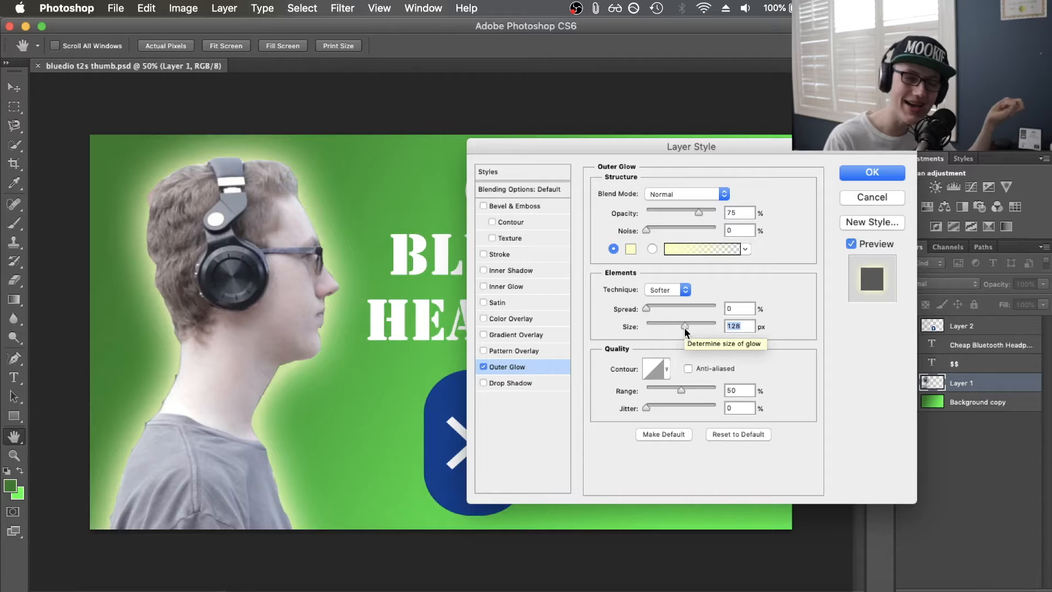
{"action": "left_click", "coordinate": [483, 368]}
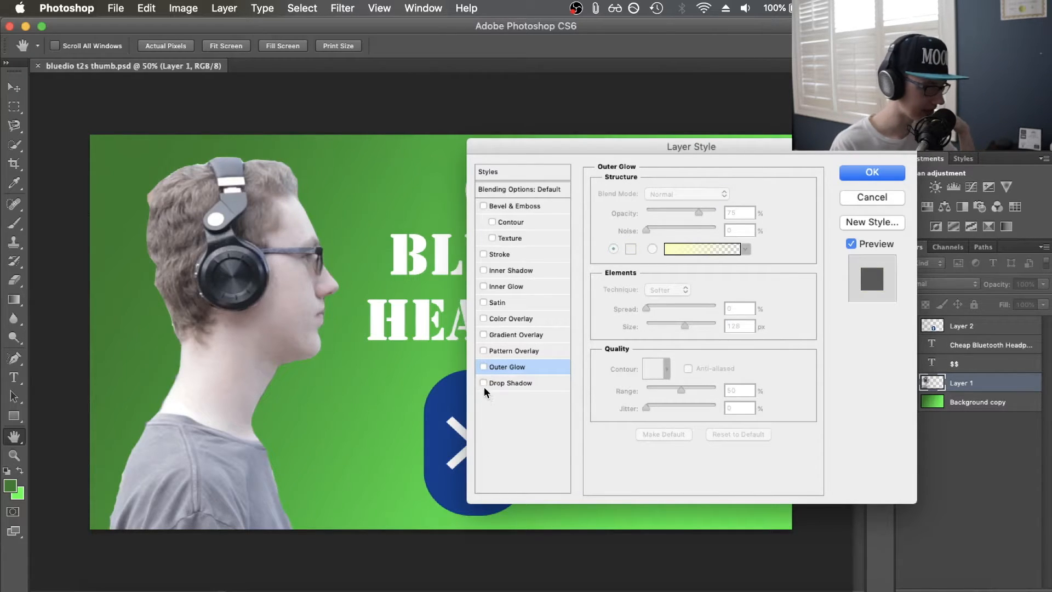
Apply a black drop shadow to the cut-out person: Normal blend mode, 55% opacity, 13 px distance, 38% spread and 125 px size
{"action": "left_click", "coordinate": [484, 384]}
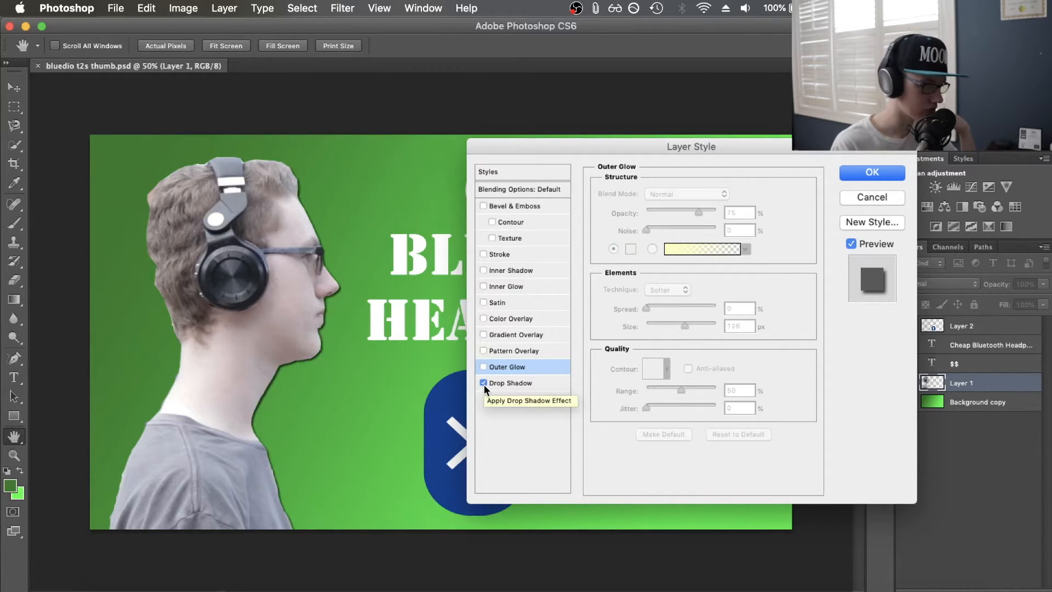
{"action": "left_click", "coordinate": [516, 384]}
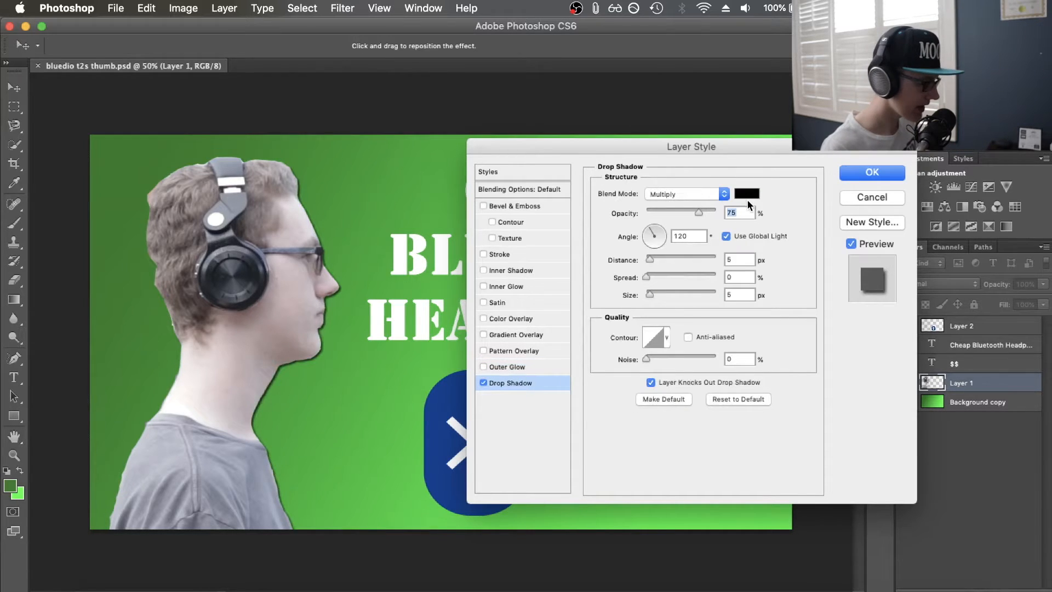
{"action": "left_click", "coordinate": [699, 192]}
{"action": "left_click", "coordinate": [680, 155]}
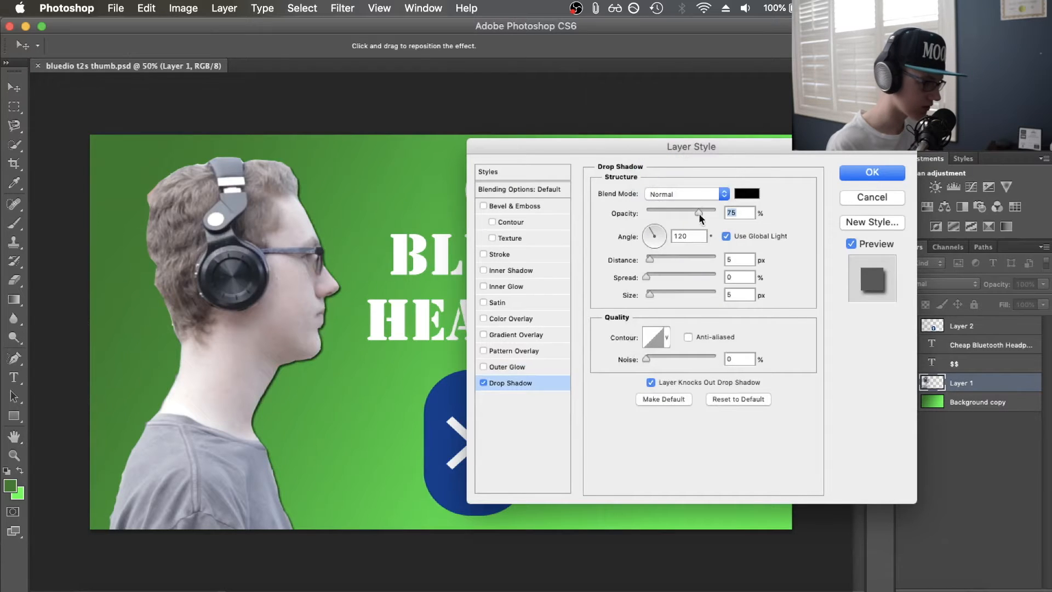
{"action": "left_click_drag", "start_coordinate": [650, 259], "coordinate": [683, 295]}
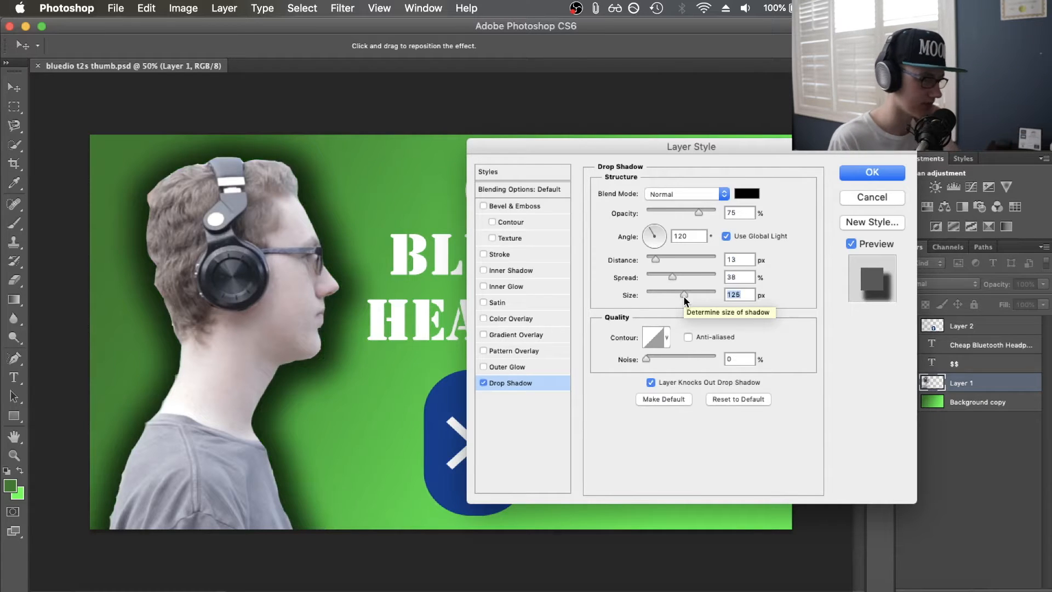
{"action": "left_click_drag", "start_coordinate": [698, 212], "coordinate": [677, 213]}
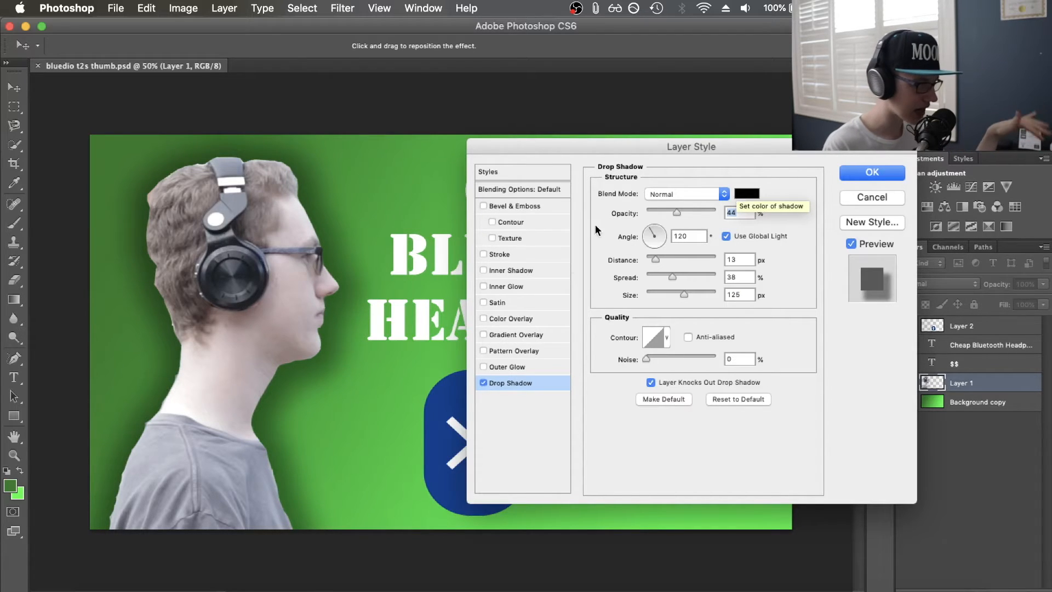
{"action": "left_click_drag", "start_coordinate": [676, 212], "coordinate": [686, 213]}
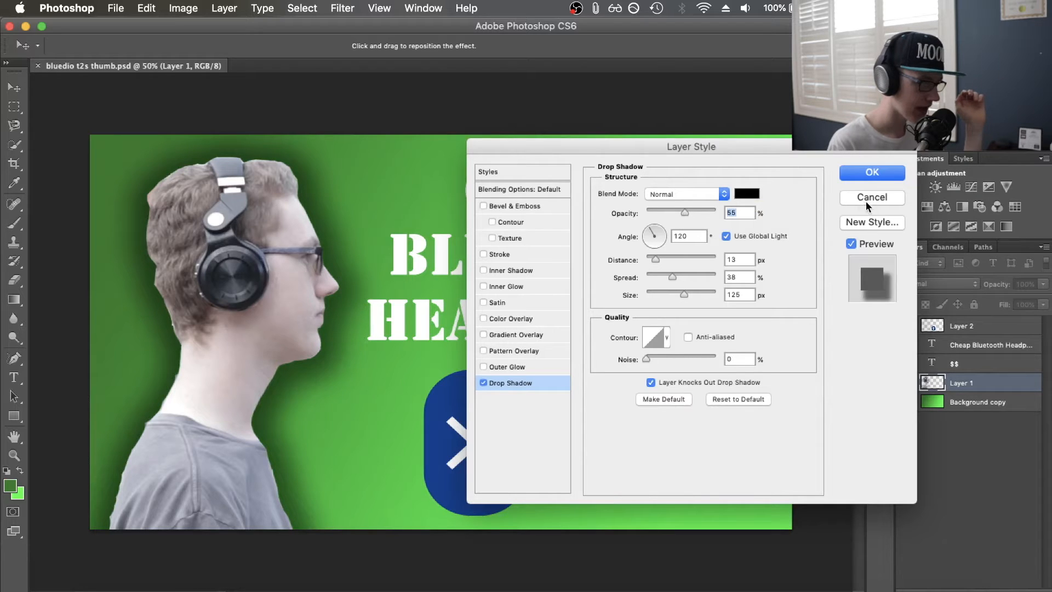
{"action": "left_click", "coordinate": [871, 173]}
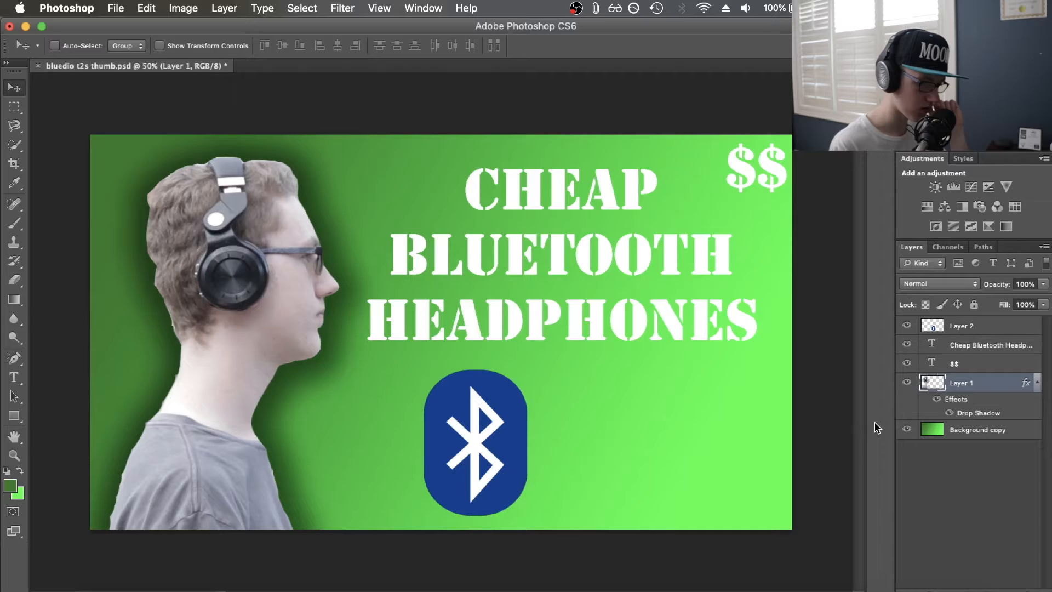
Apply an outer glow to the Bluetooth logo with Normal blend mode and a size of 150 px
{"action": "left_click", "coordinate": [967, 352]}
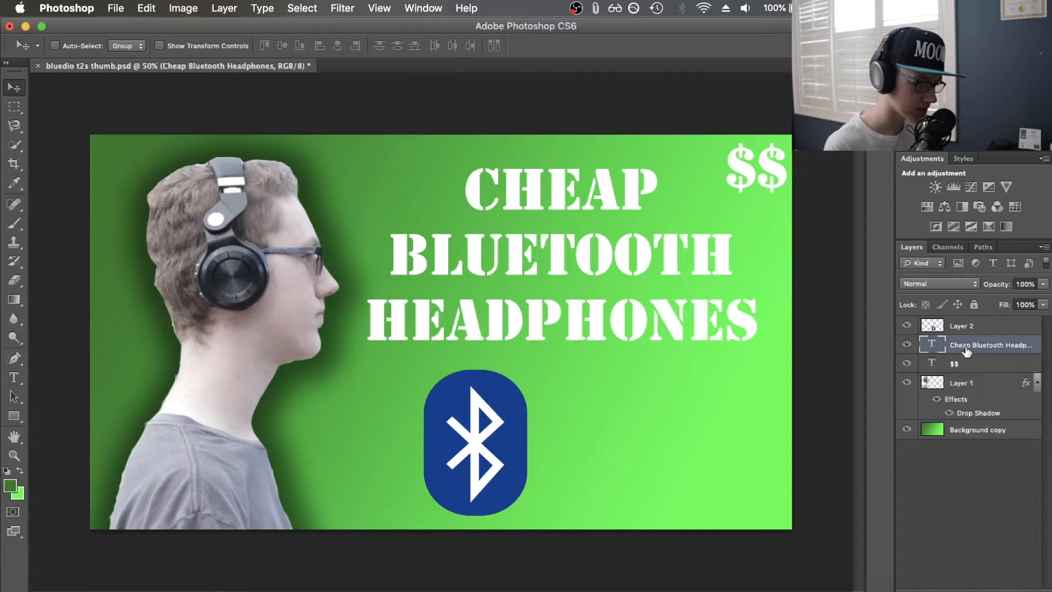
{"action": "left_click", "coordinate": [962, 329]}
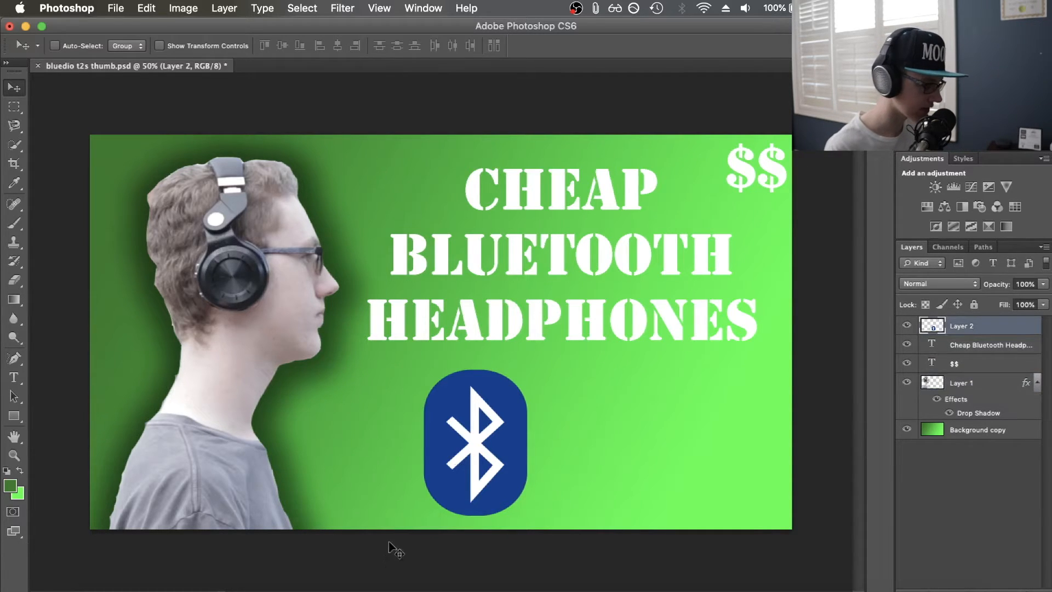
{"action": "left_click", "coordinate": [940, 586]}
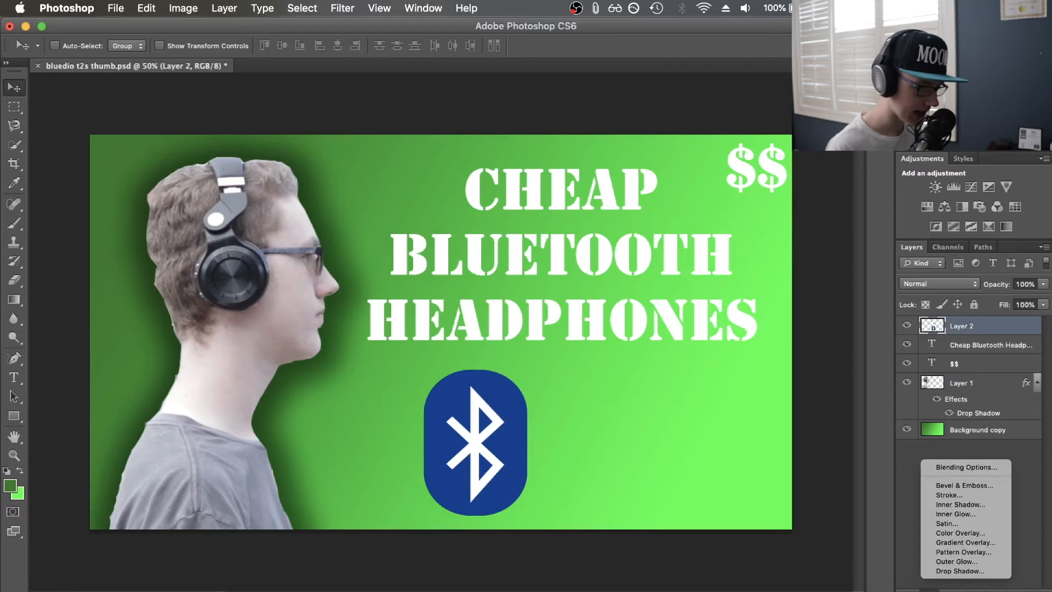
{"action": "left_click", "coordinate": [957, 561]}
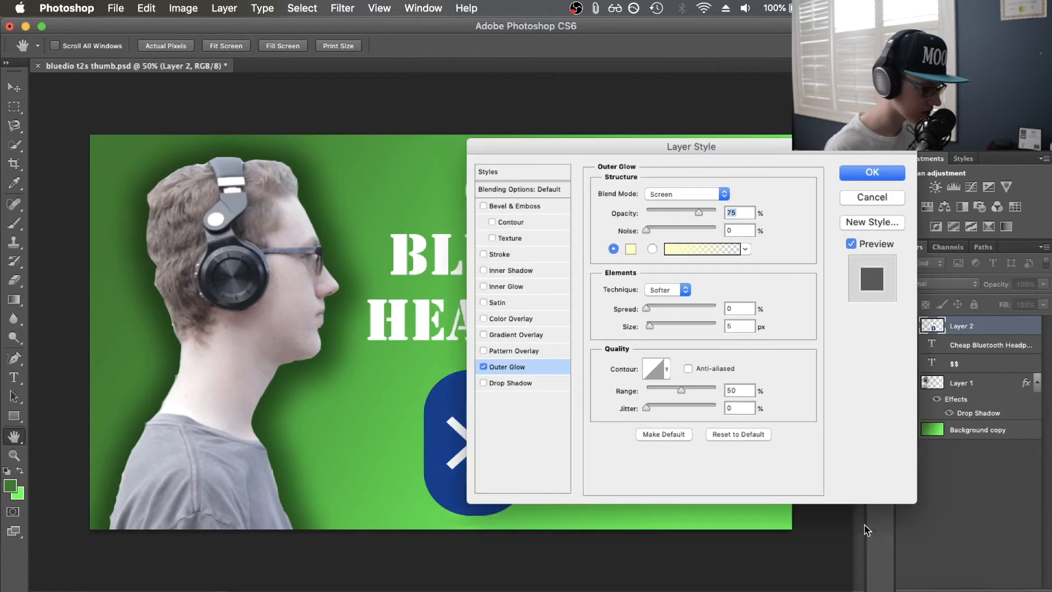
{"action": "left_click", "coordinate": [669, 193]}
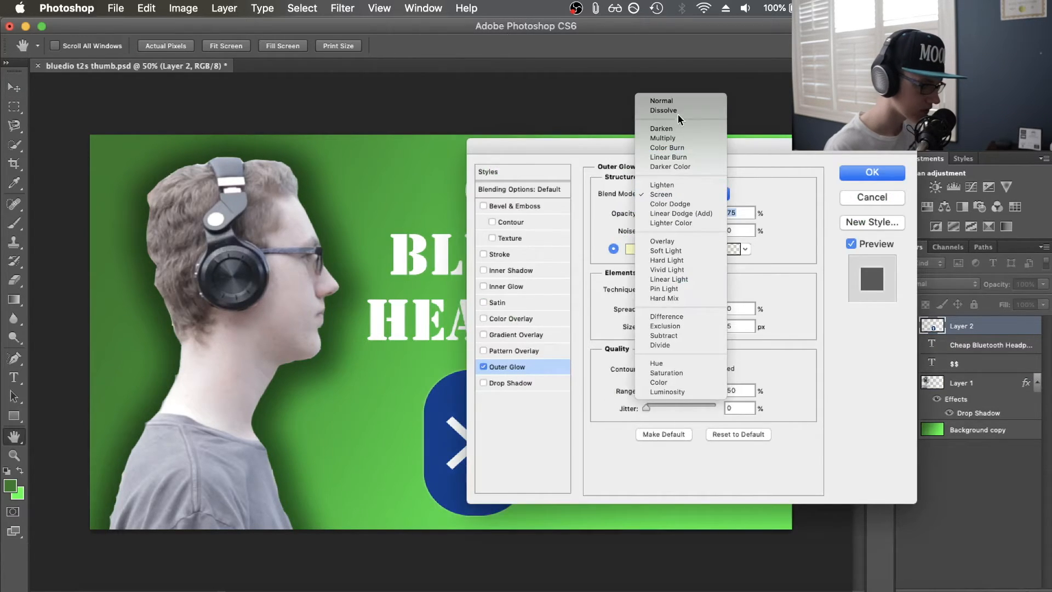
{"action": "left_click", "coordinate": [702, 100]}
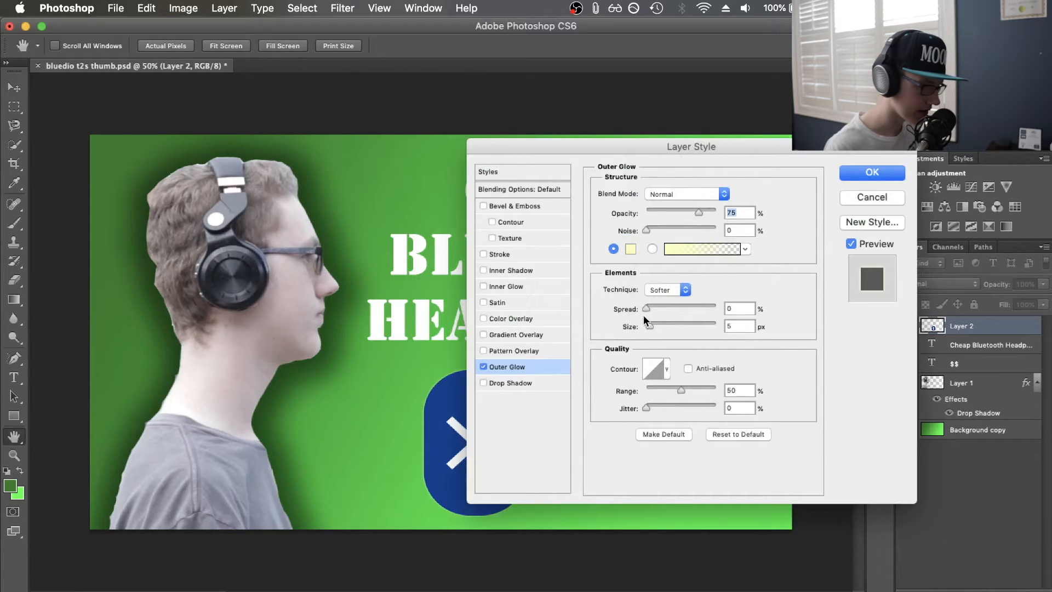
{"action": "left_click_drag", "start_coordinate": [648, 323], "coordinate": [690, 324]}
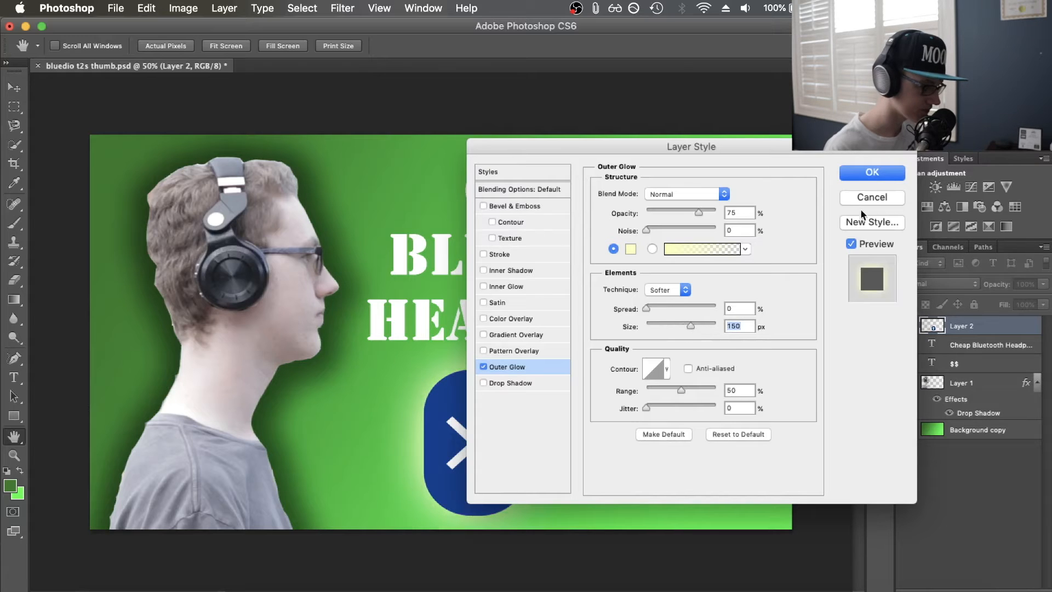
{"action": "left_click", "coordinate": [873, 173]}
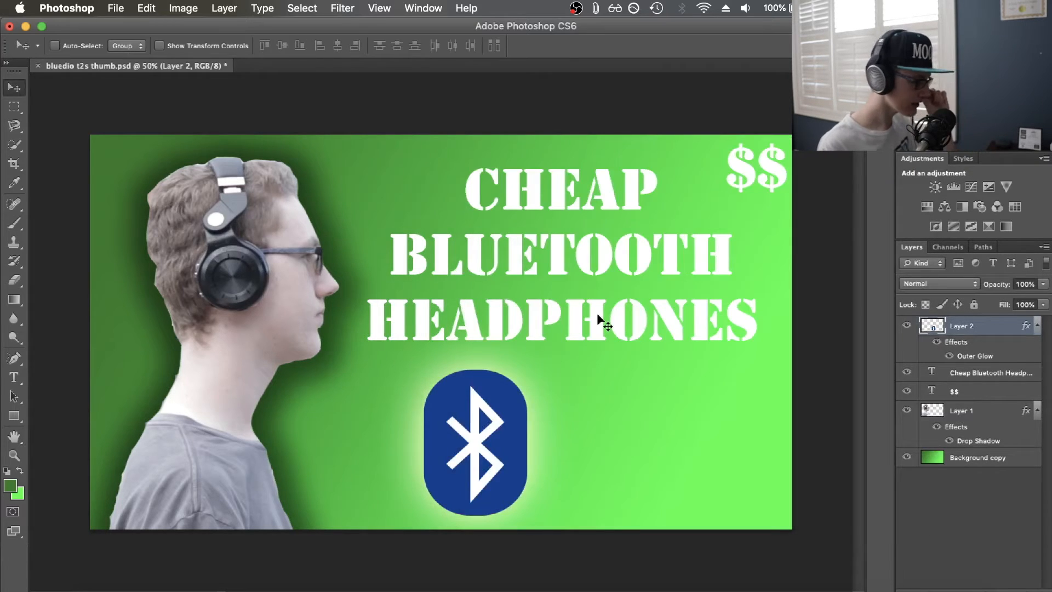
Add a black 16 px outside stroke to the dollar signs and nudge them slightly inward from the canvas's upper-right corner
{"action": "left_click", "coordinate": [963, 391]}
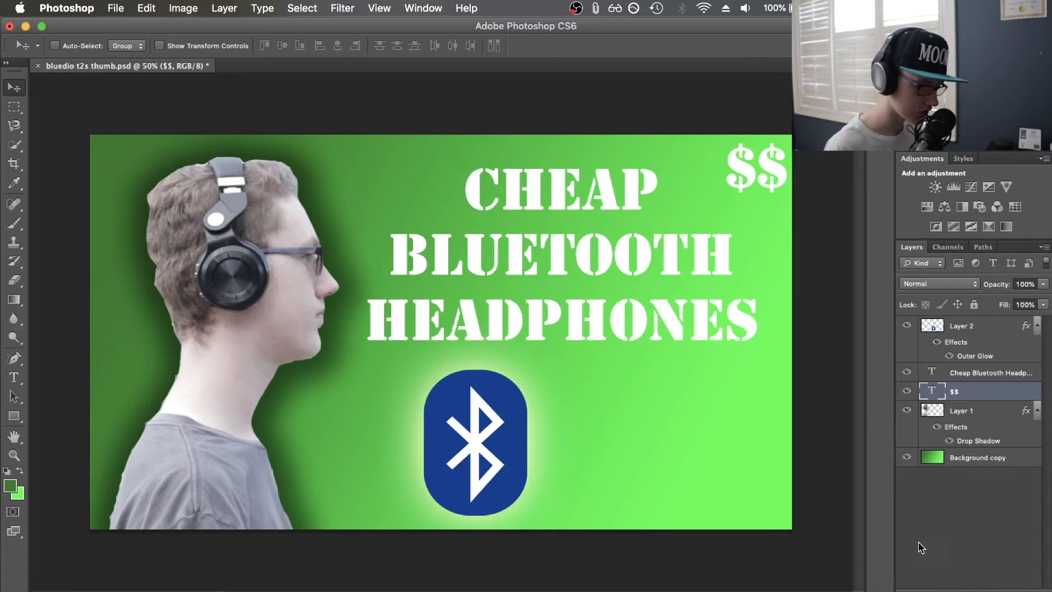
{"action": "left_click", "coordinate": [925, 589]}
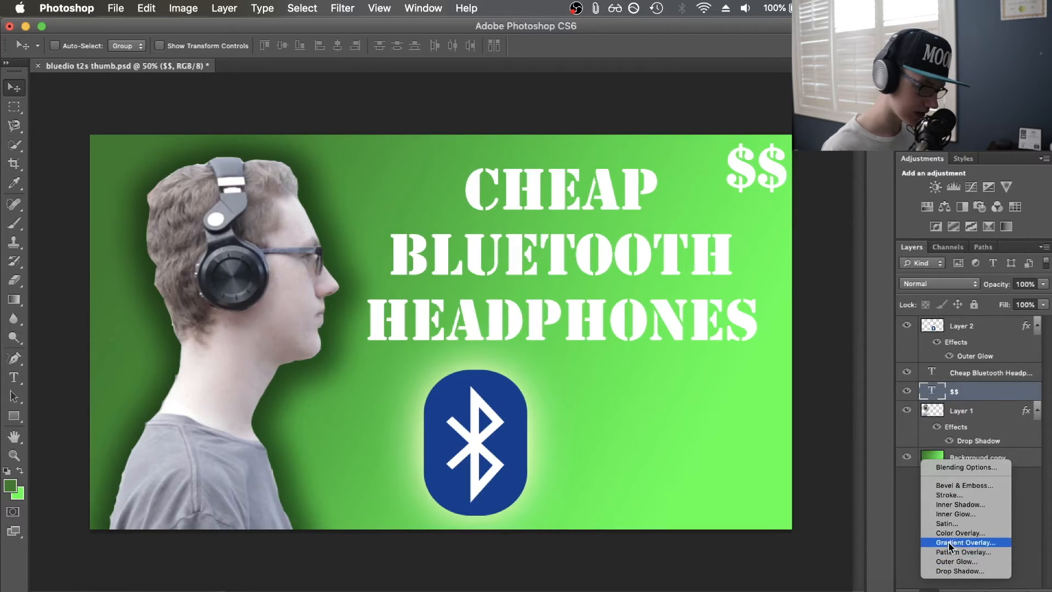
{"action": "left_click", "coordinate": [951, 495]}
{"action": "mouse_move", "coordinate": [606, 152]}
{"action": "left_mouse_down"}
{"action": "mouse_move", "coordinate": [463, 239]}
{"action": "mouse_move", "coordinate": [371, 249]}
{"action": "left_mouse_up"}
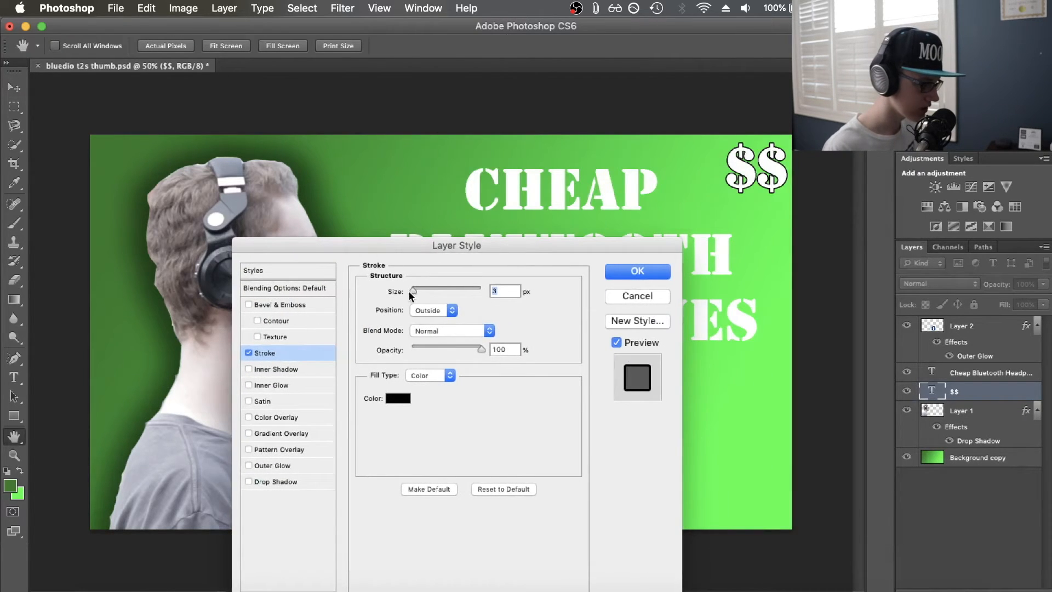
{"action": "mouse_move", "coordinate": [412, 291]}
{"action": "left_mouse_down"}
{"action": "mouse_move", "coordinate": [440, 291]}
{"action": "mouse_move", "coordinate": [420, 291]}
{"action": "left_mouse_up"}
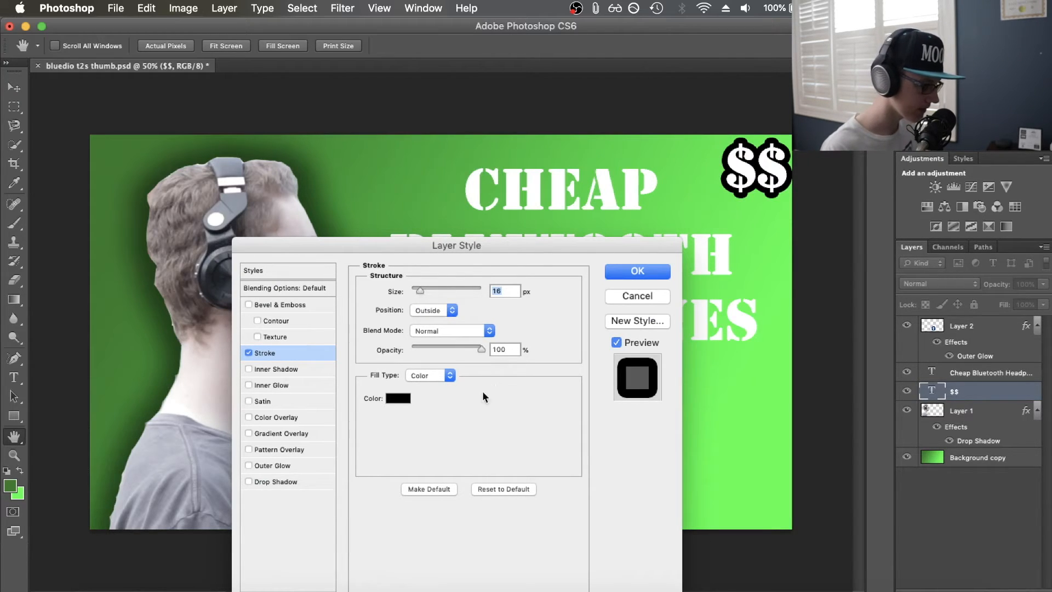
{"action": "left_click", "coordinate": [406, 403]}
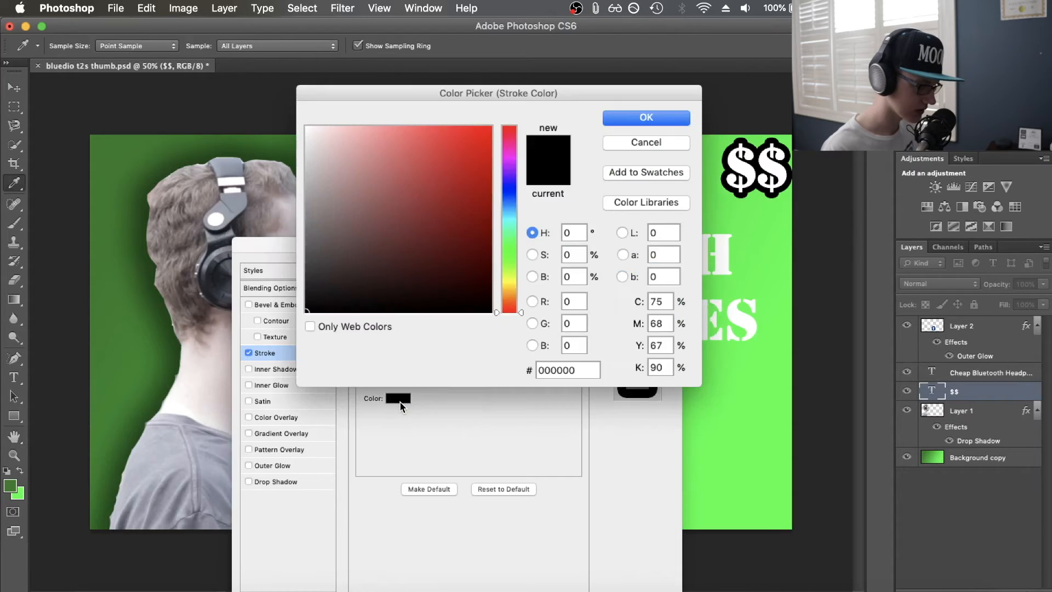
{"action": "left_click", "coordinate": [628, 121]}
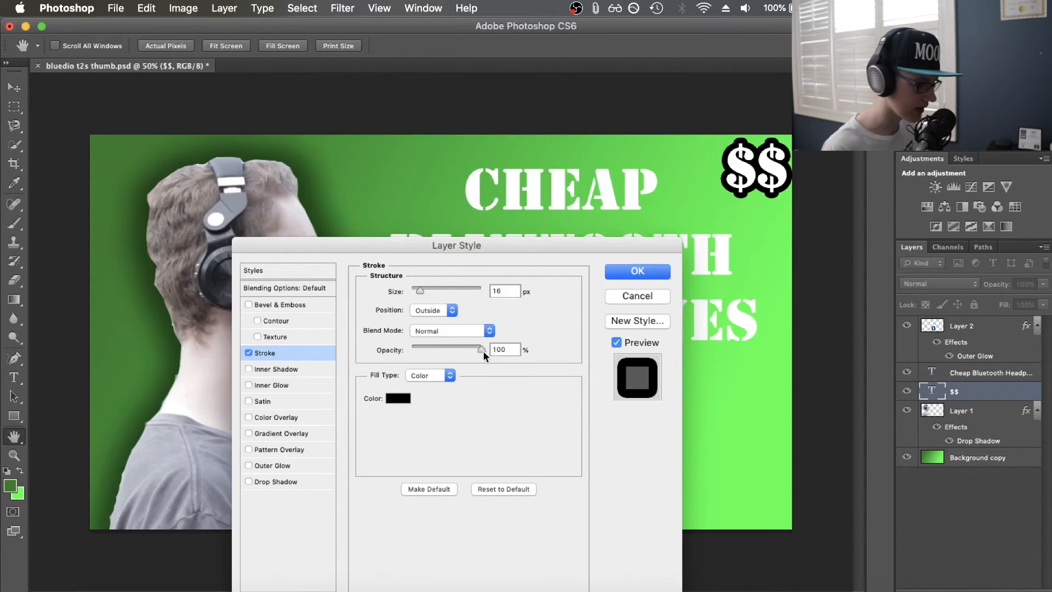
{"action": "left_click", "coordinate": [638, 279]}
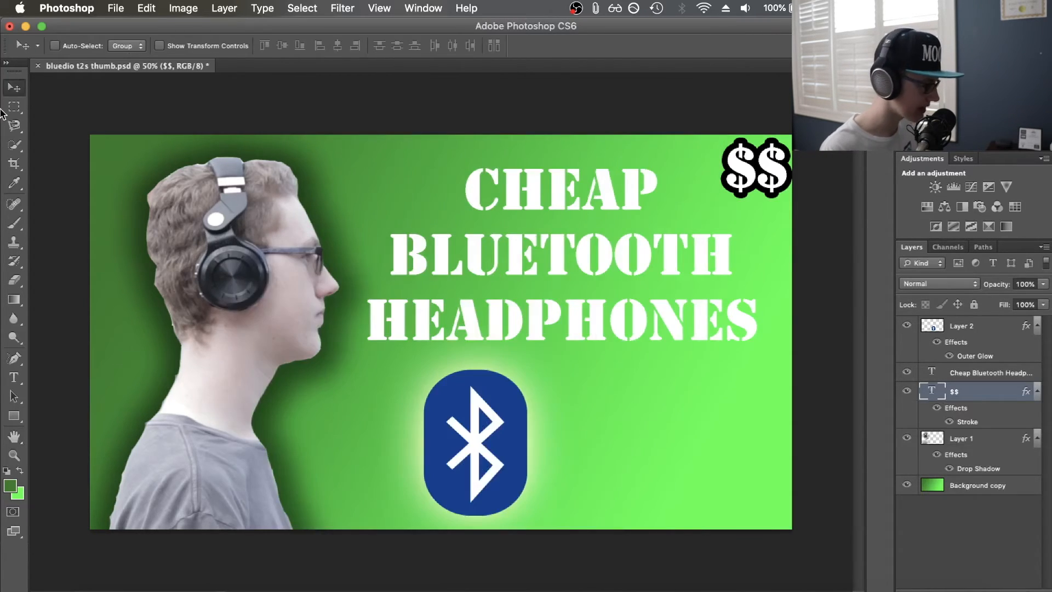
{"action": "left_click_drag", "start_coordinate": [744, 175], "coordinate": [738, 183]}
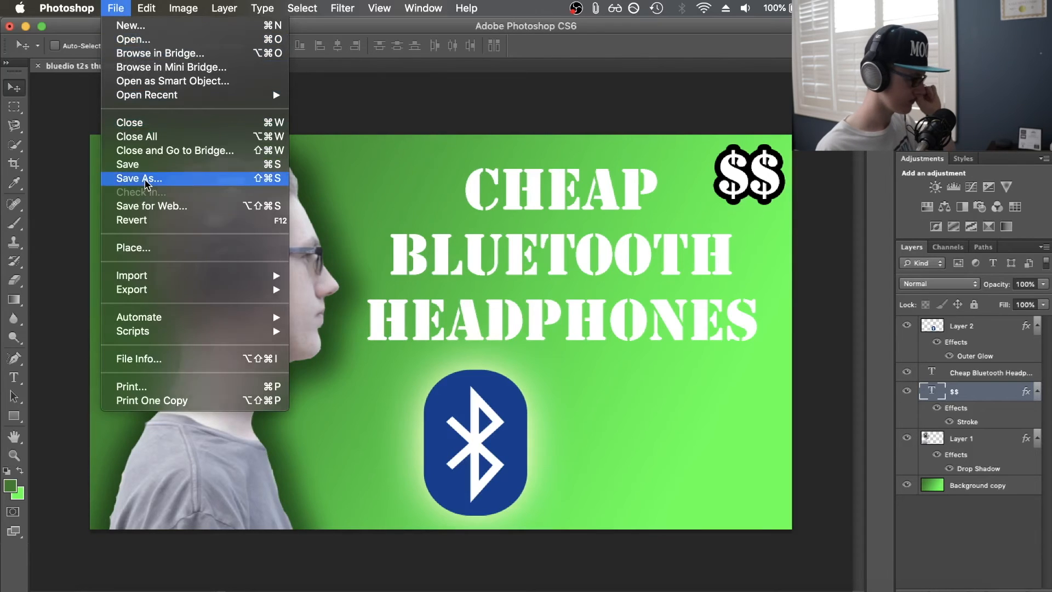
Save a JPEG copy of the thumbnail to the Desktop at quality 12 (Maximum) with the Baseline ("Standard") format
{"action": "left_click", "coordinate": [146, 179]}
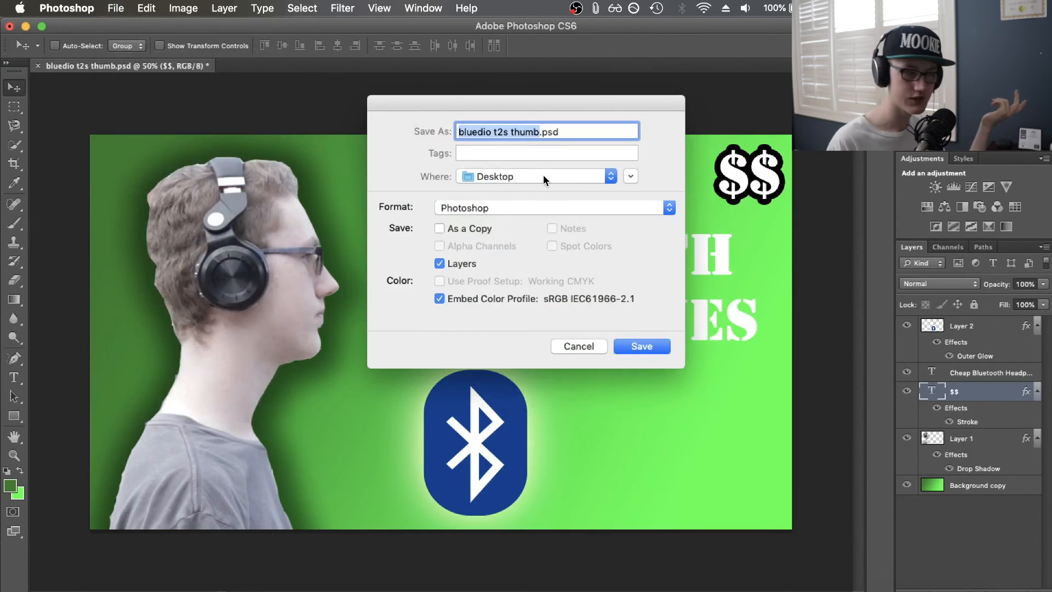
{"action": "left_click", "coordinate": [523, 206]}
{"action": "left_click", "coordinate": [503, 289]}
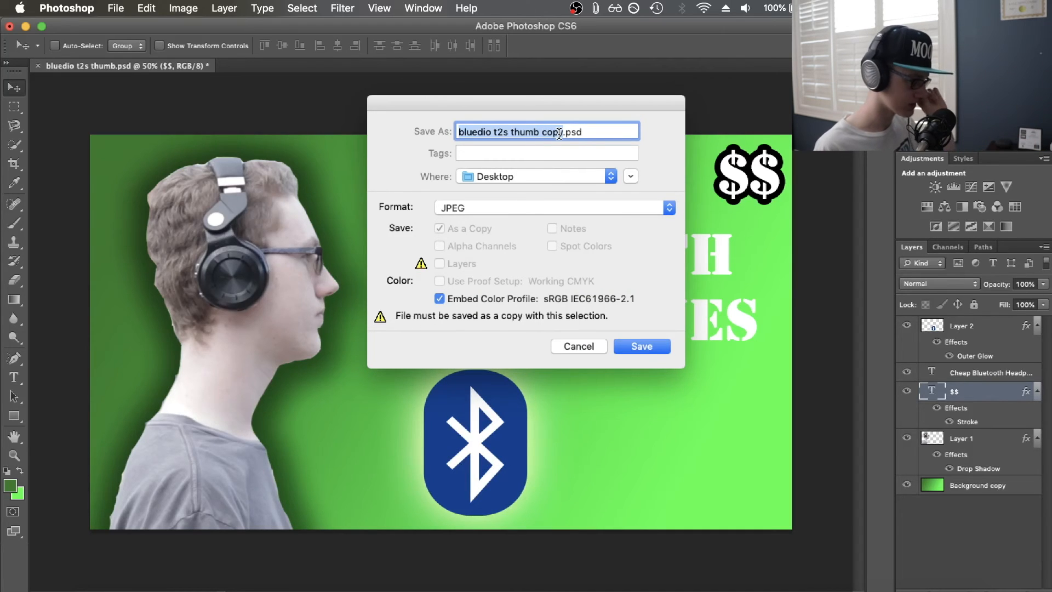
{"action": "left_click", "coordinate": [646, 349]}
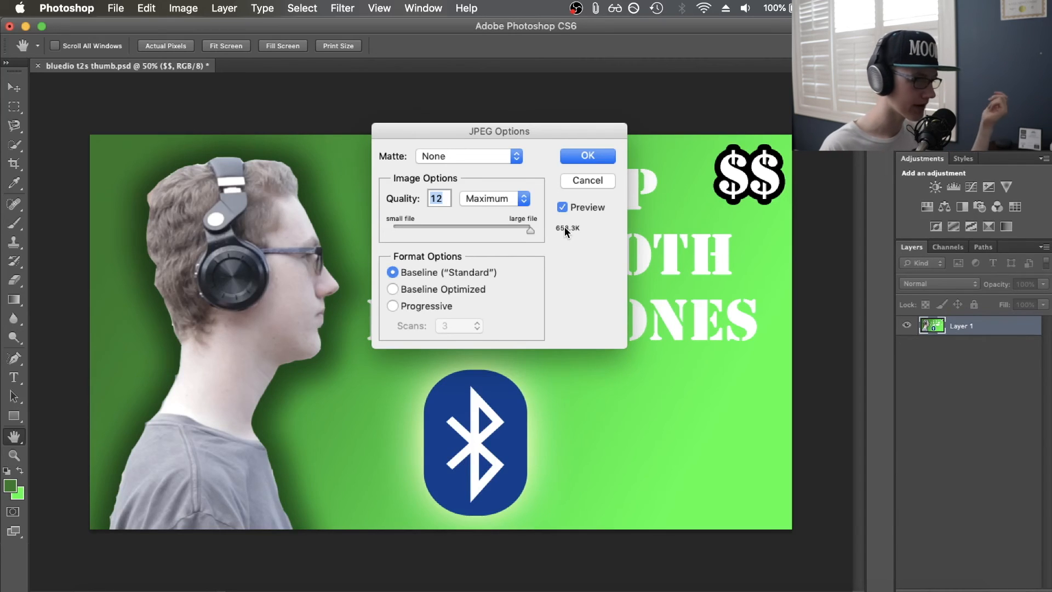
{"action": "left_click_drag", "start_coordinate": [517, 229], "coordinate": [572, 245]}
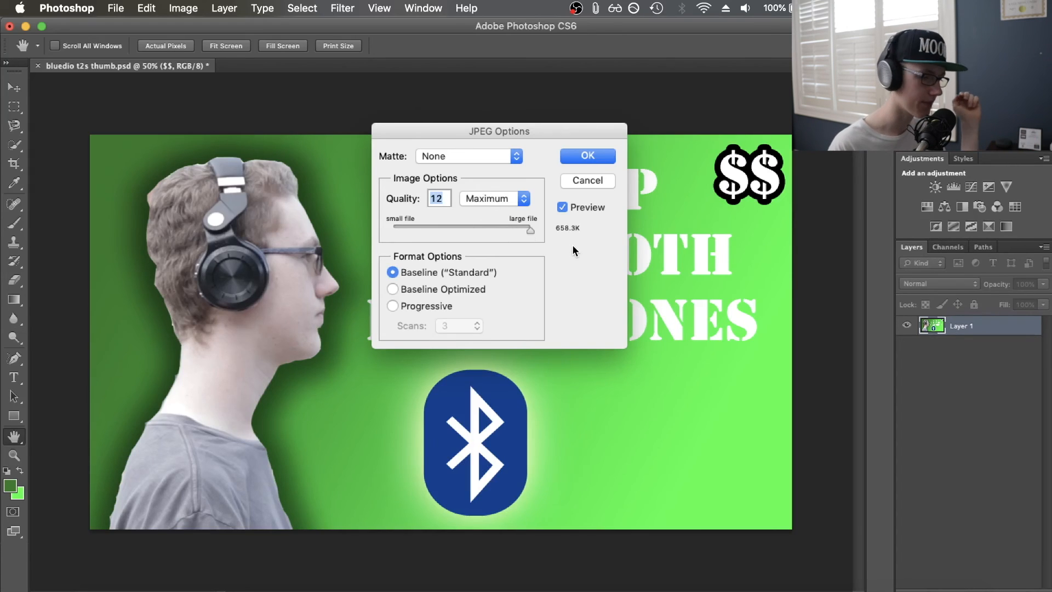
{"action": "left_click", "coordinate": [588, 157]}
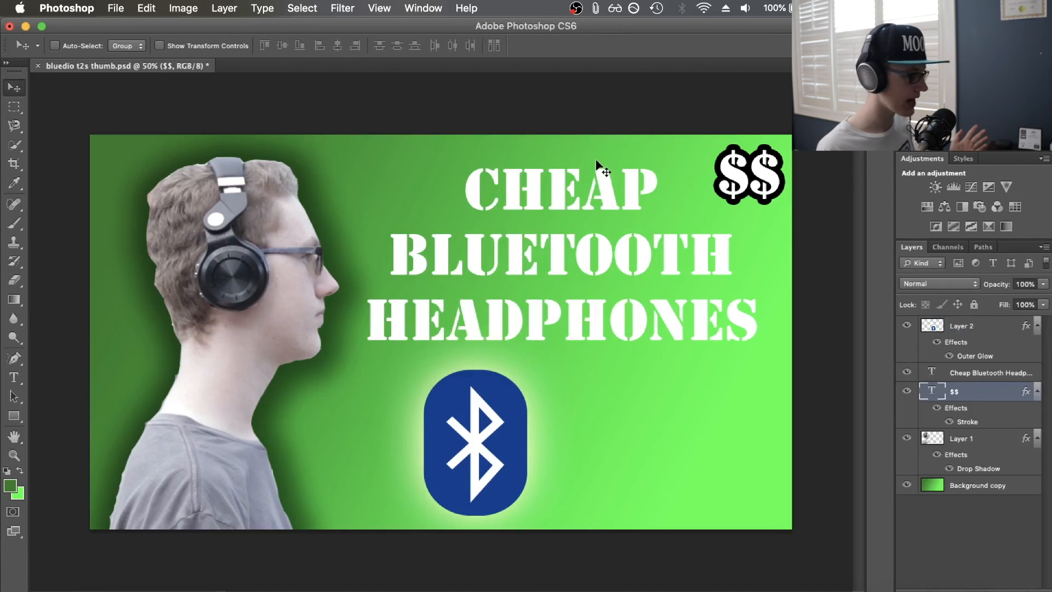